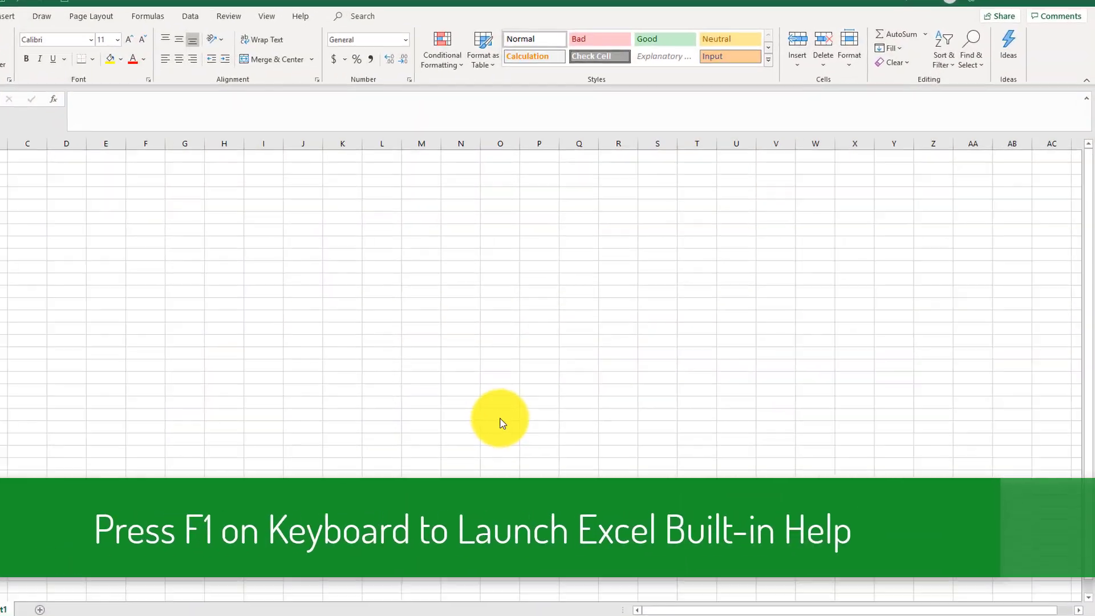
Search Excel Help for SUM and play the SUM function article's explanatory video.
{"action": "key", "text": "F1"}
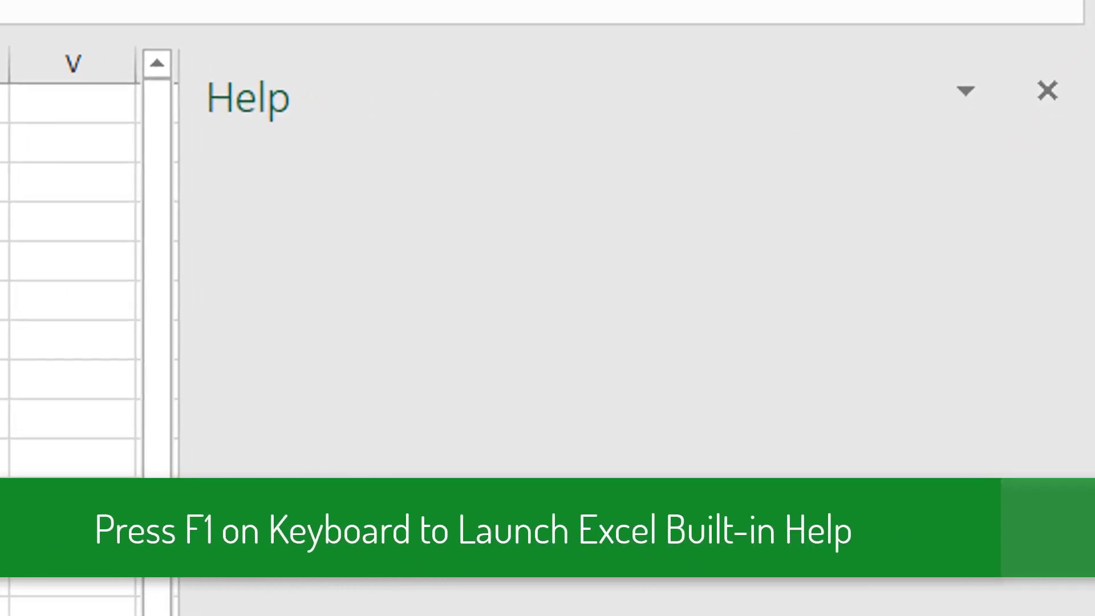
{"action": "left_click", "coordinate": [515, 197]}
{"action": "type", "text": "SUM"}
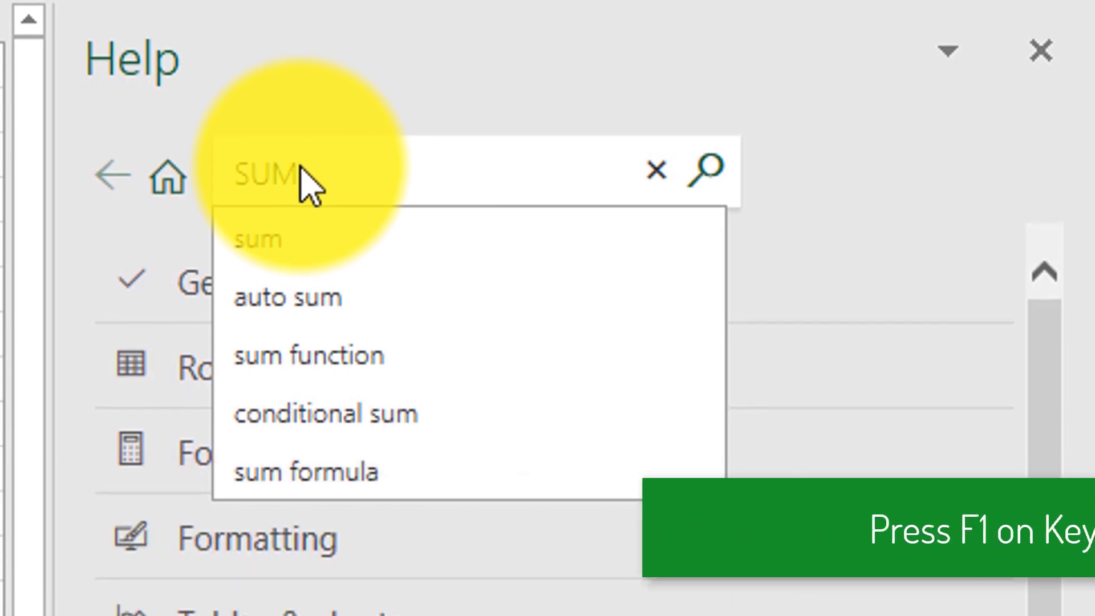
{"action": "key", "text": "Return"}
{"action": "left_click", "coordinate": [271, 294]}
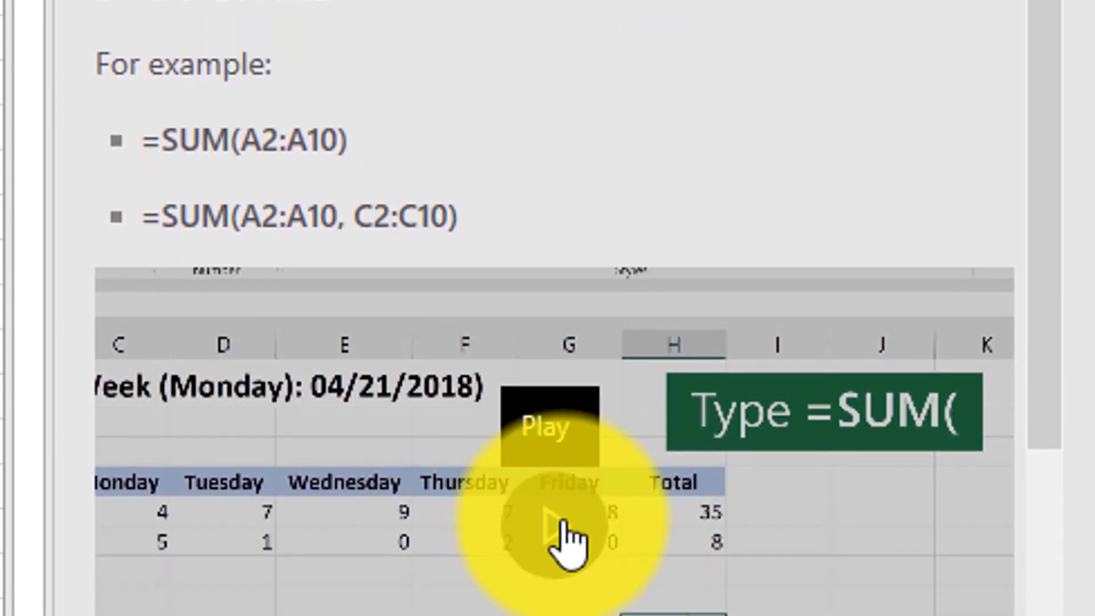
{"action": "left_click", "coordinate": [563, 522]}
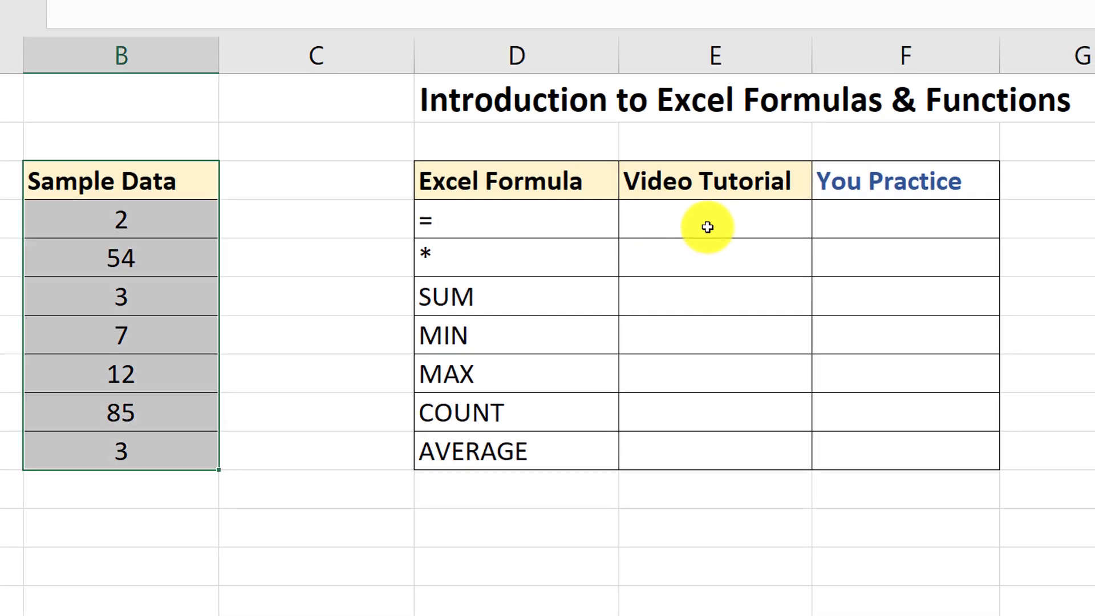
Enter =B4+B5 in E4 so the = row shows 56.
{"action": "left_click", "coordinate": [708, 227]}
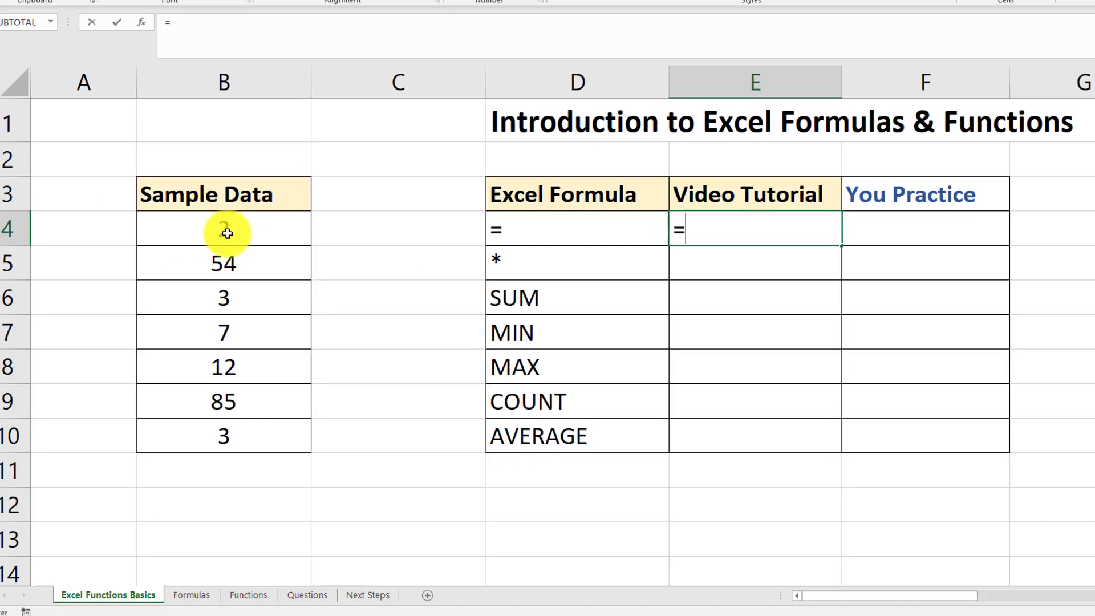
{"action": "left_click", "coordinate": [242, 232]}
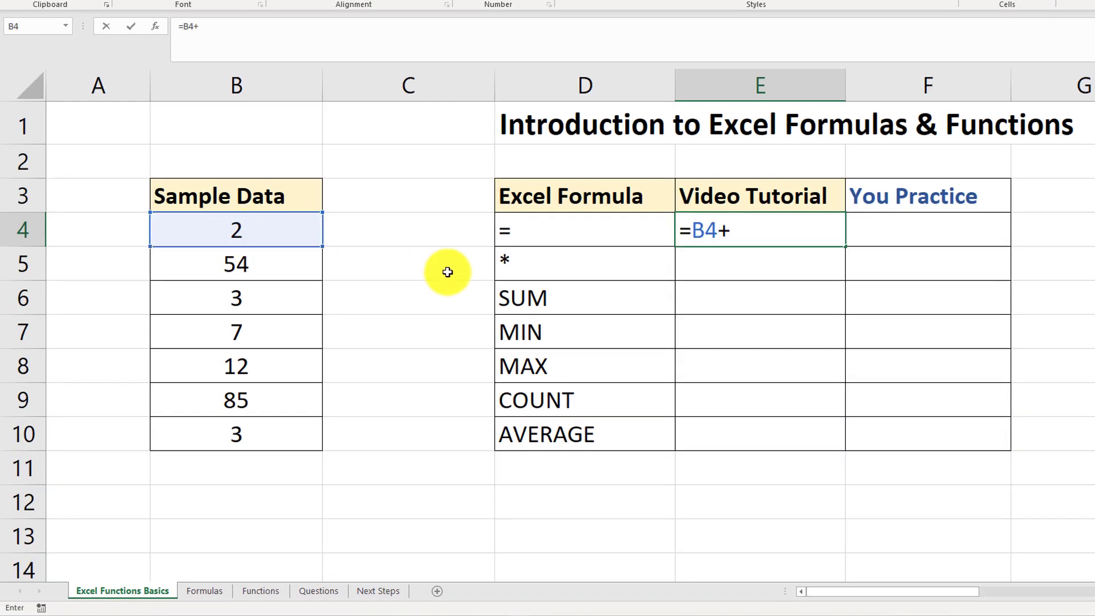
{"action": "left_click", "coordinate": [269, 262]}
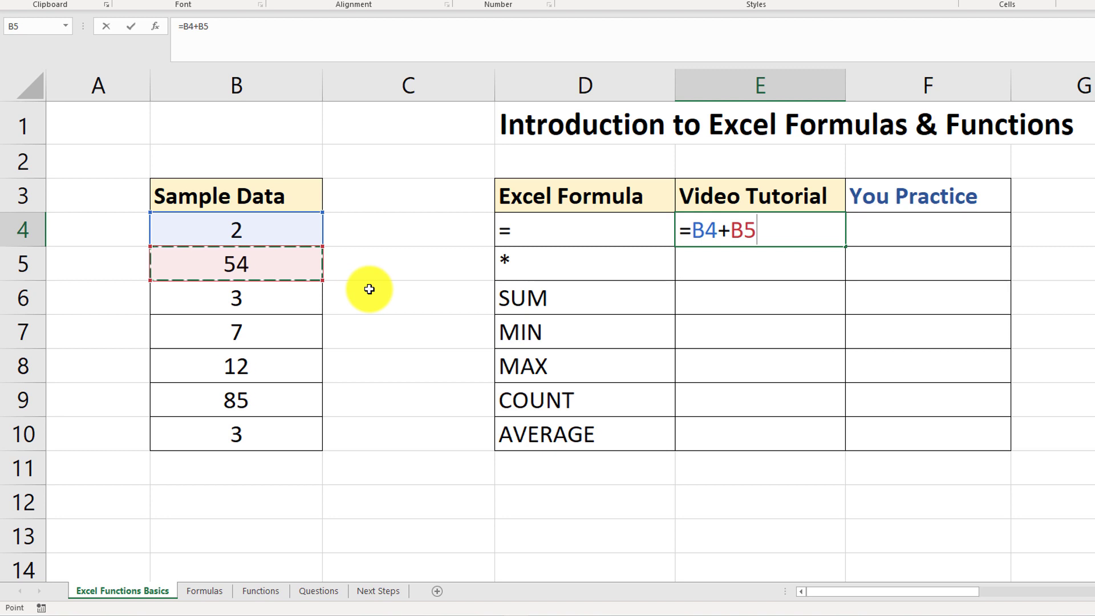
{"action": "key", "text": "Return"}
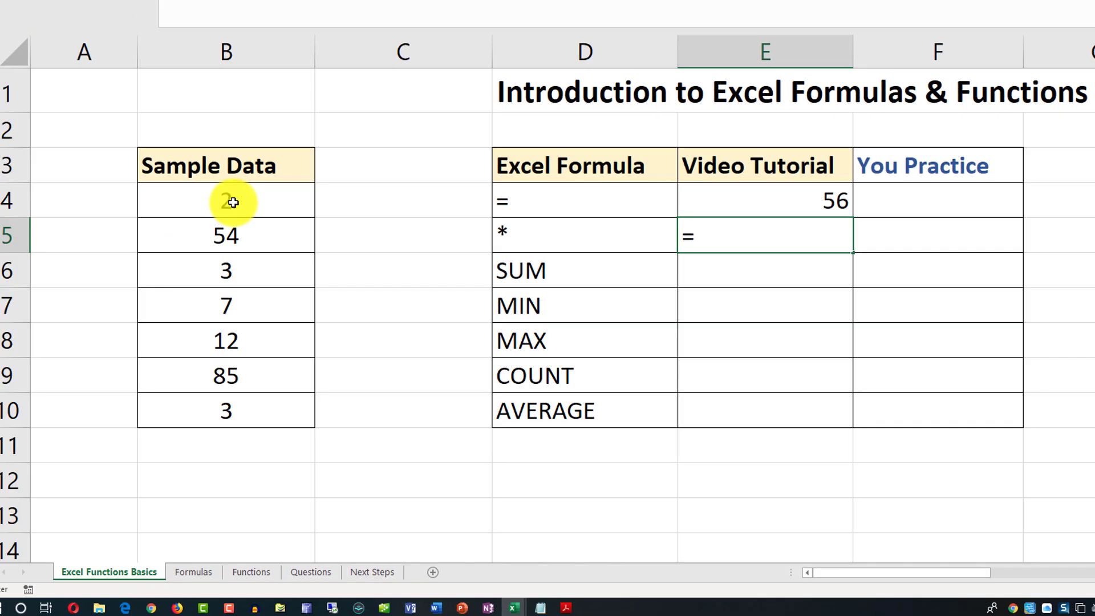
Enter =B4*B6 in E5 so the * row shows 6.
{"action": "left_click", "coordinate": [111, 170]}
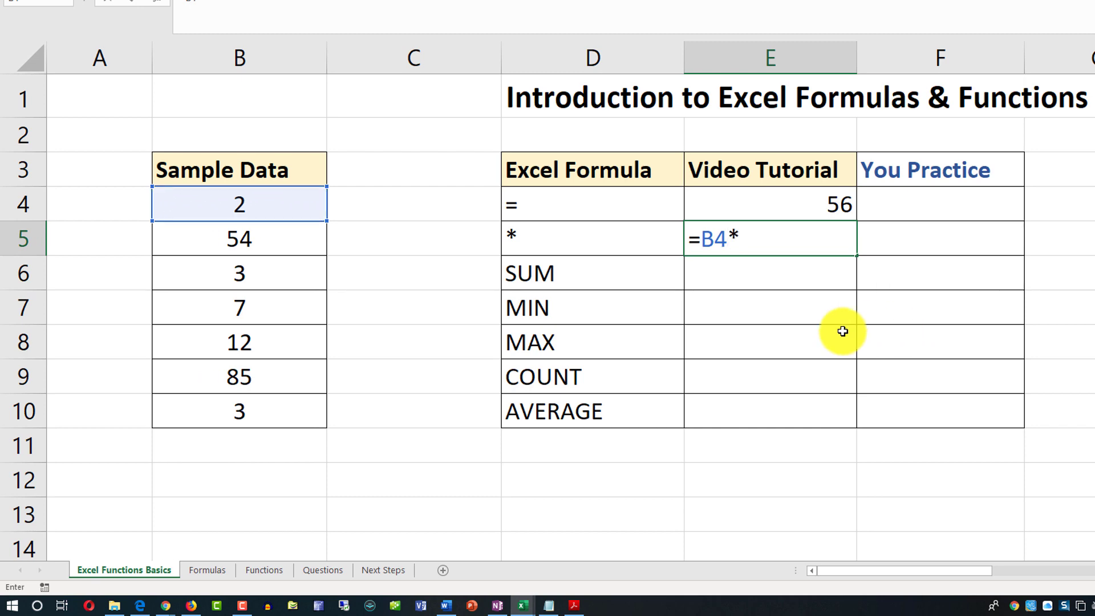
{"action": "left_click", "coordinate": [274, 274]}
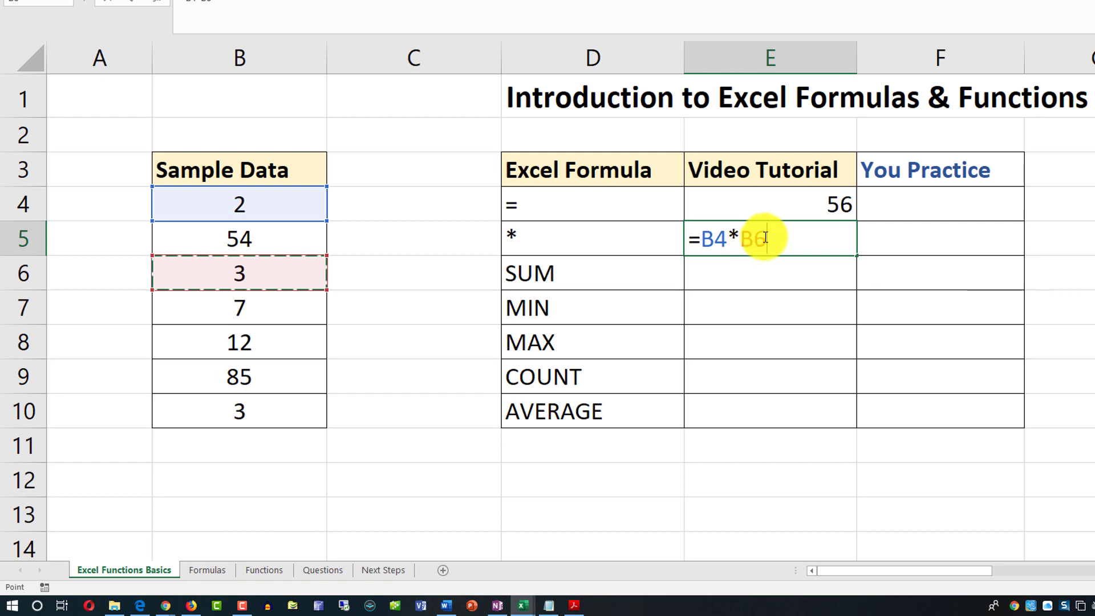
{"action": "key", "text": "Return"}
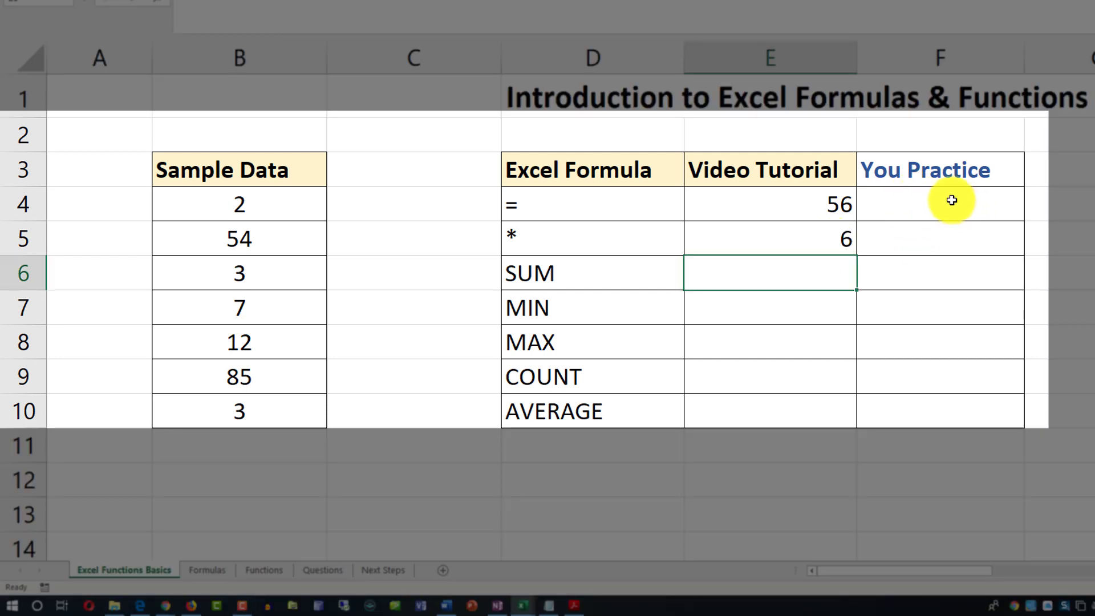
Select the You Practice cells F4:F5.
{"action": "left_click_drag", "start_coordinate": [952, 201], "coordinate": [955, 245]}
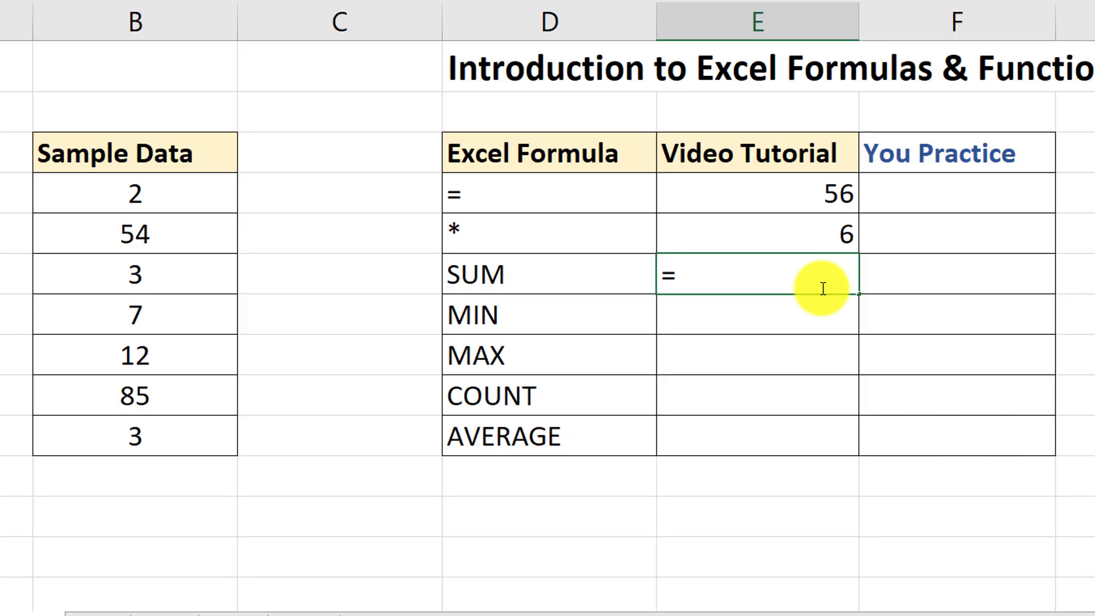
Enter =SUM(B4+B6) in E6 to get 5, then reopen it in the formula bar.
{"action": "type", "text": "SUM"}
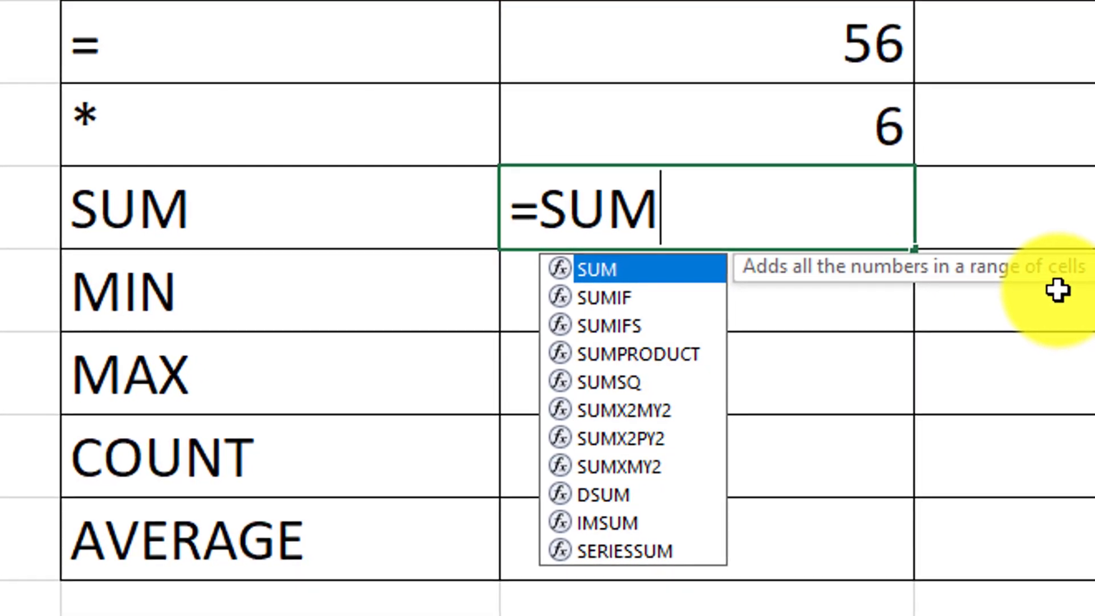
{"action": "type", "text": "("}
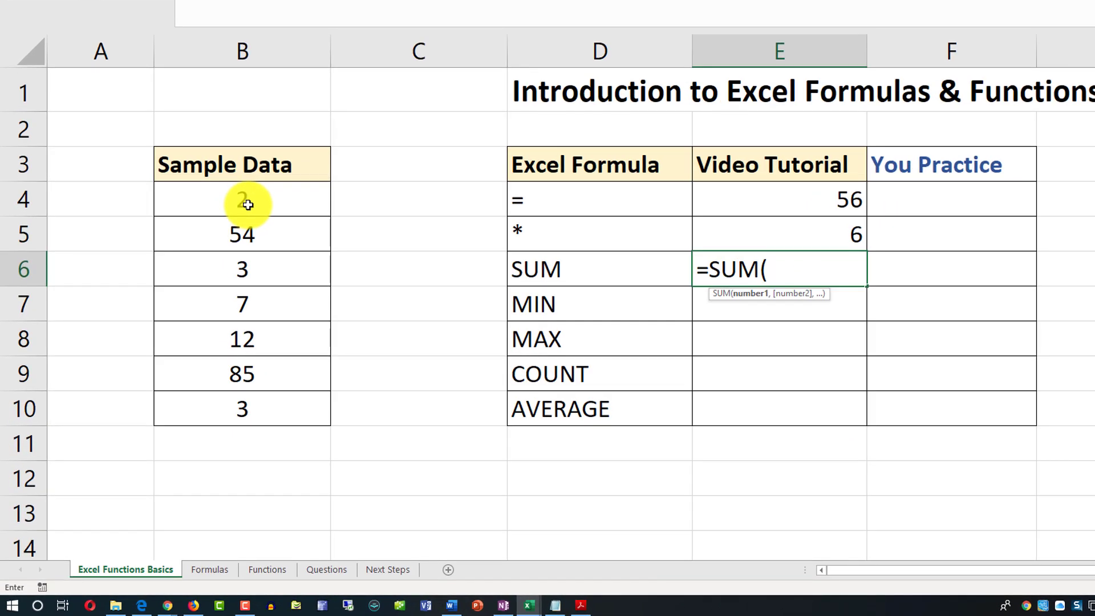
{"action": "left_click", "coordinate": [247, 203]}
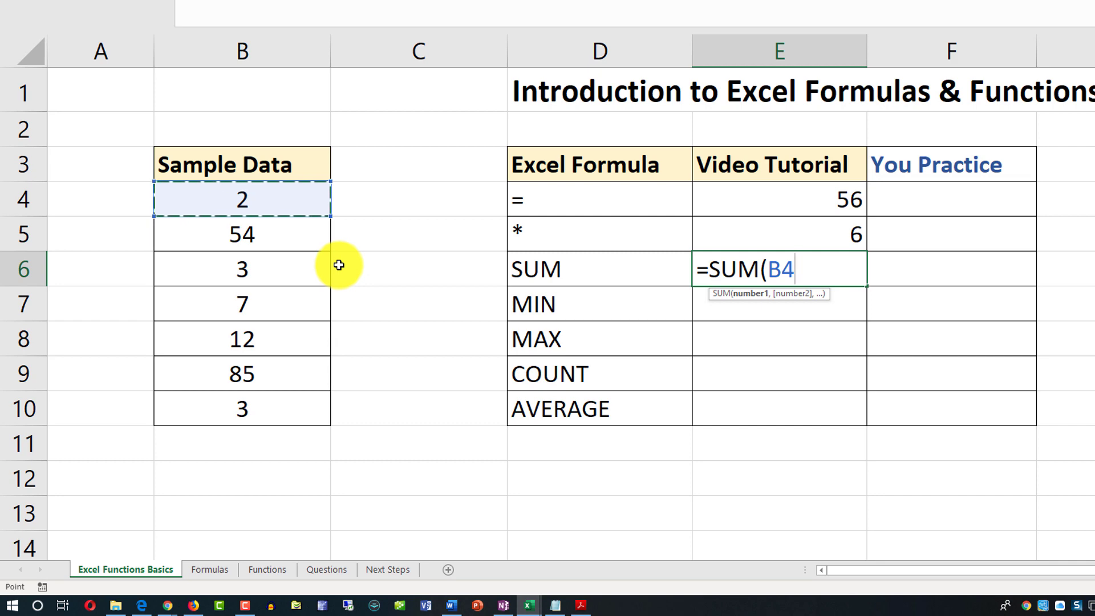
{"action": "type", "text": "+"}
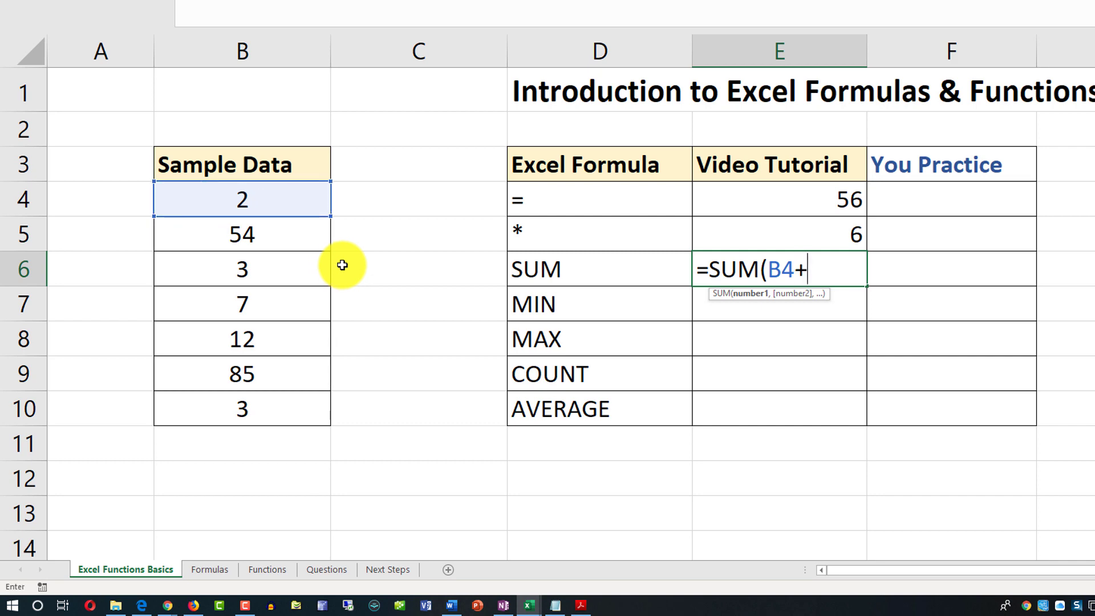
{"action": "left_click", "coordinate": [252, 271]}
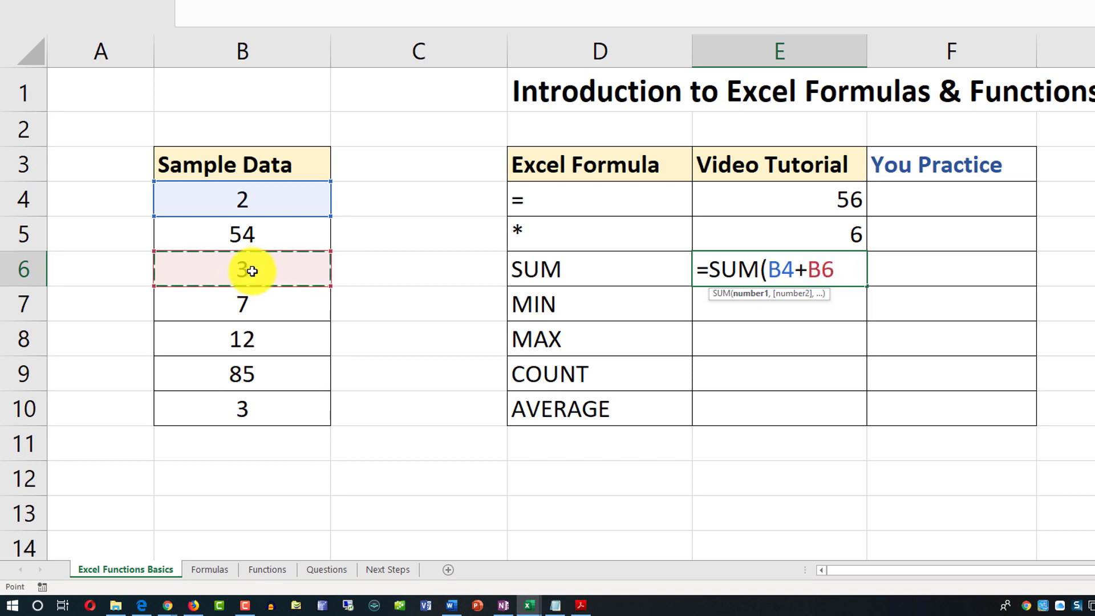
{"action": "type", "text": ")"}
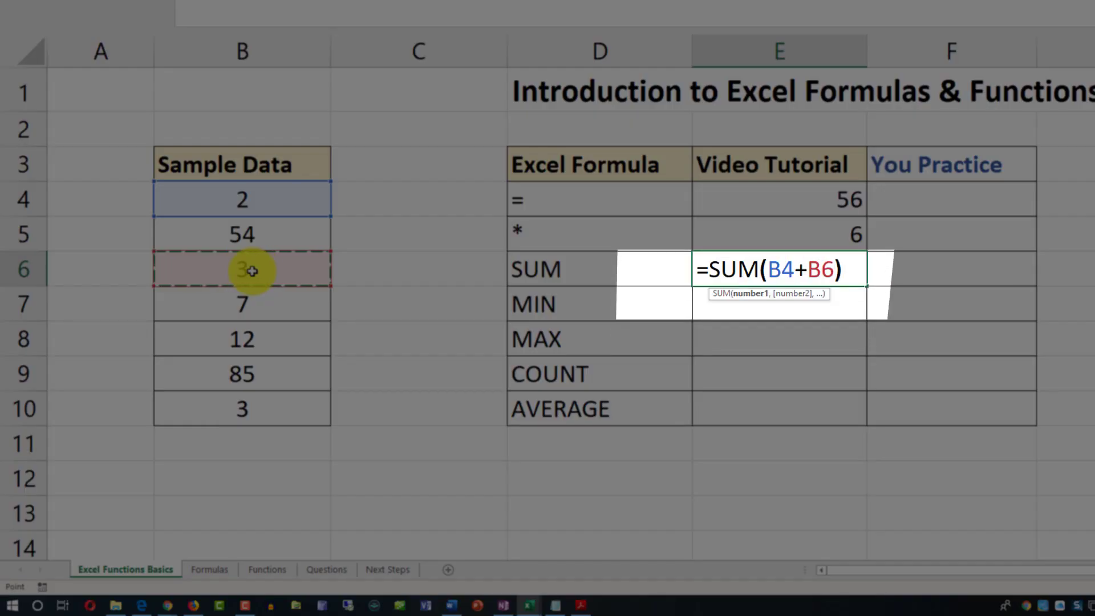
{"action": "key", "text": "Return"}
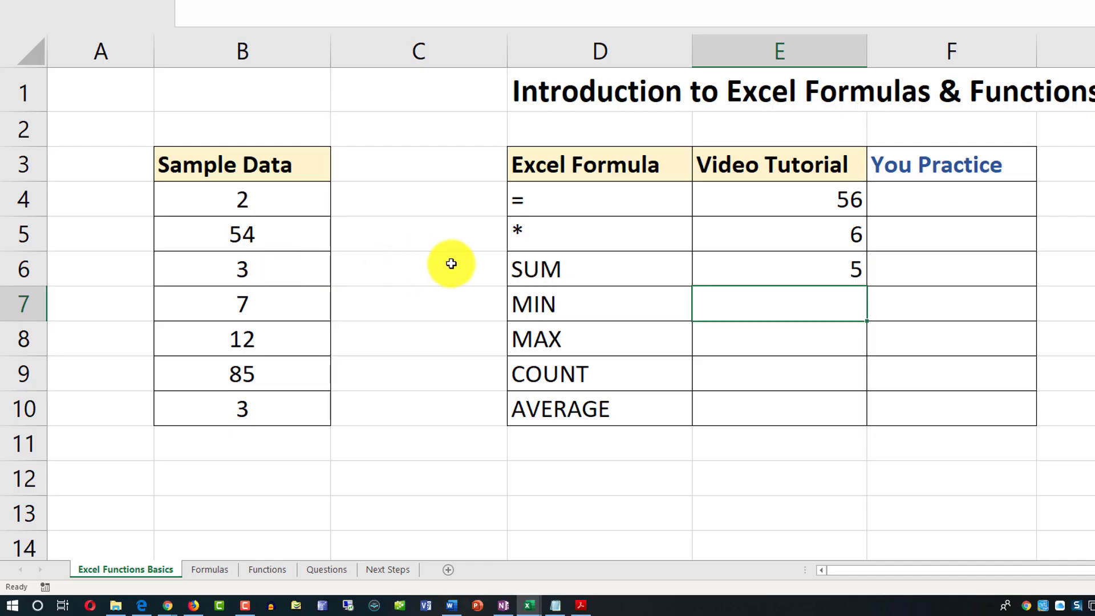
{"action": "left_click", "coordinate": [837, 269]}
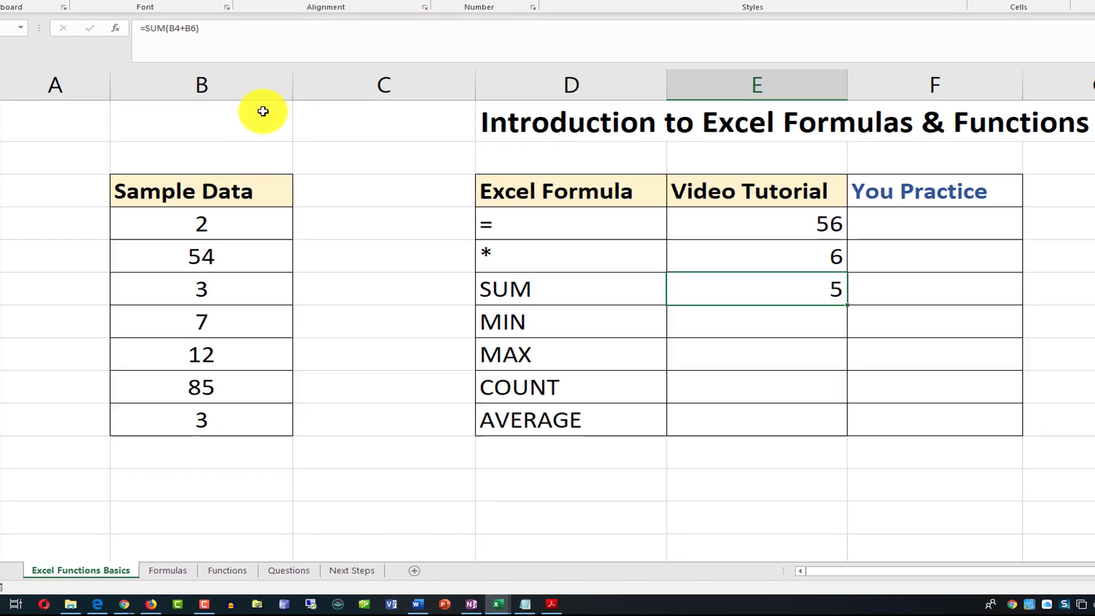
{"action": "left_click", "coordinate": [149, 81]}
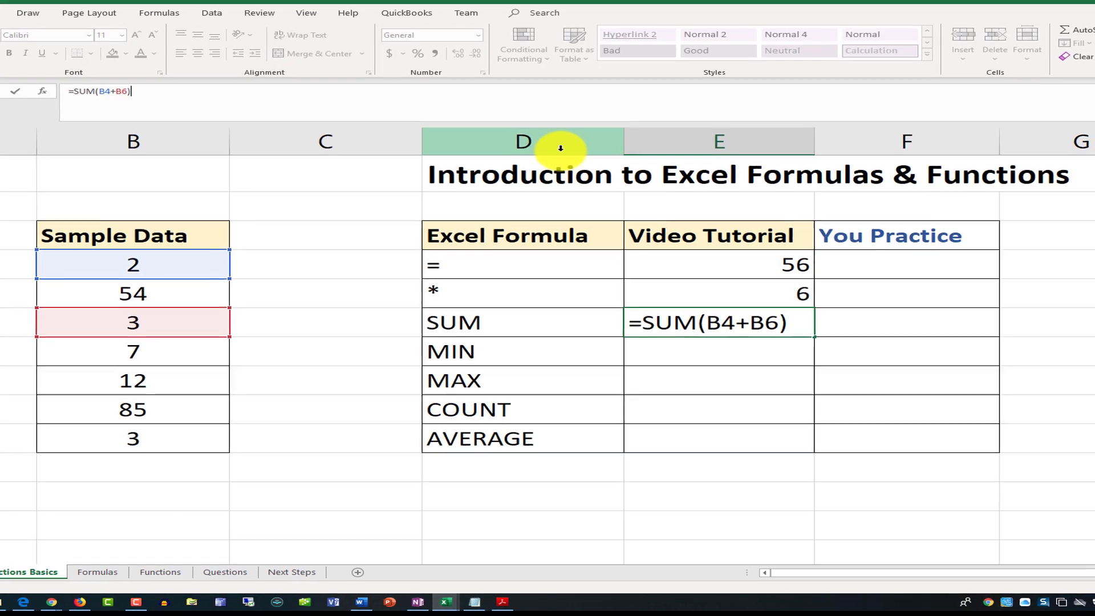
Replace E6's formula with =SUM(B4,B6,B8), which returns 17.
{"action": "key", "text": "BackSpace"}
{"action": "key", "text": "BackSpace"}
{"action": "key", "text": "BackSpace"}
{"action": "key", "text": "BackSpace"}
{"action": "key", "text": "BackSpace"}
{"action": "key", "text": "BackSpace"}
{"action": "key", "text": "BackSpace"}
{"action": "key", "text": "BackSpace"}
{"action": "key", "text": "BackSpace"}
{"action": "key", "text": "BackSpace"}
{"action": "key", "text": "BackSpace"}
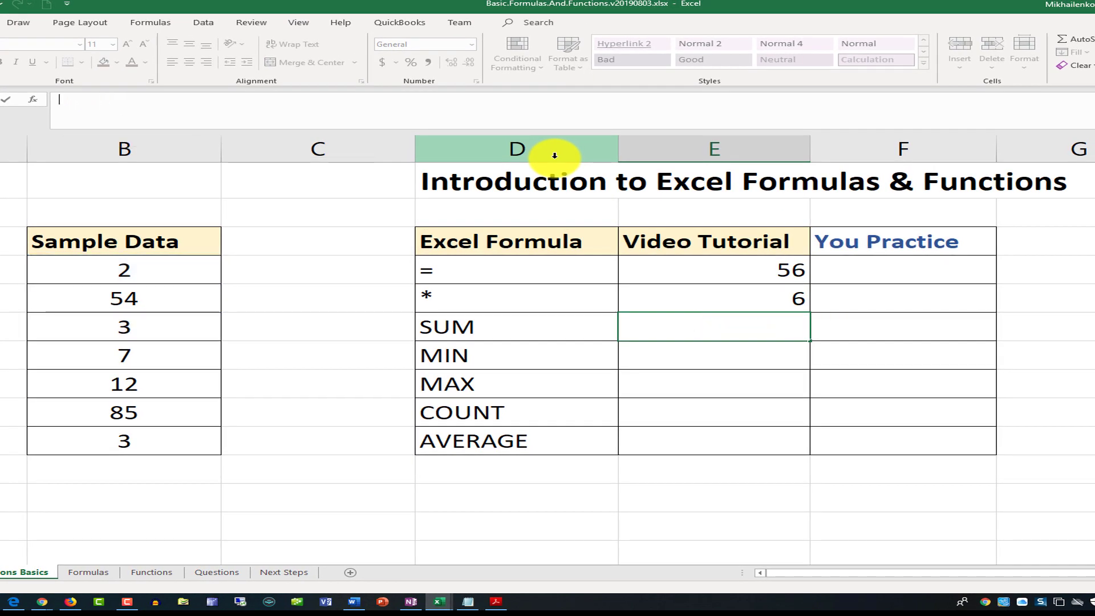
{"action": "key", "text": "ctrl+Return"}
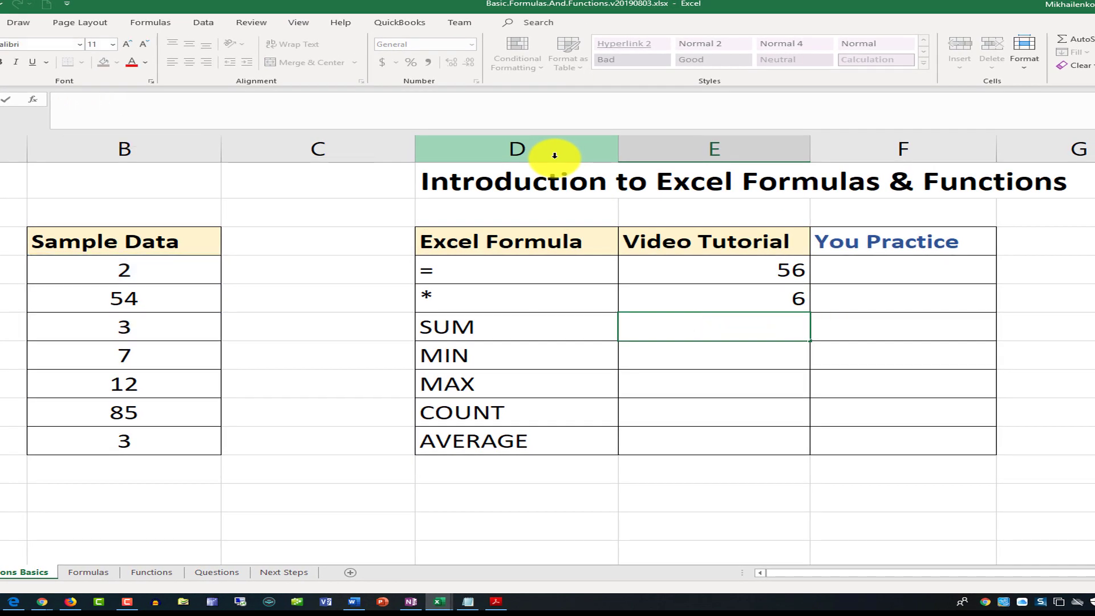
{"action": "type", "text": "=SU"}
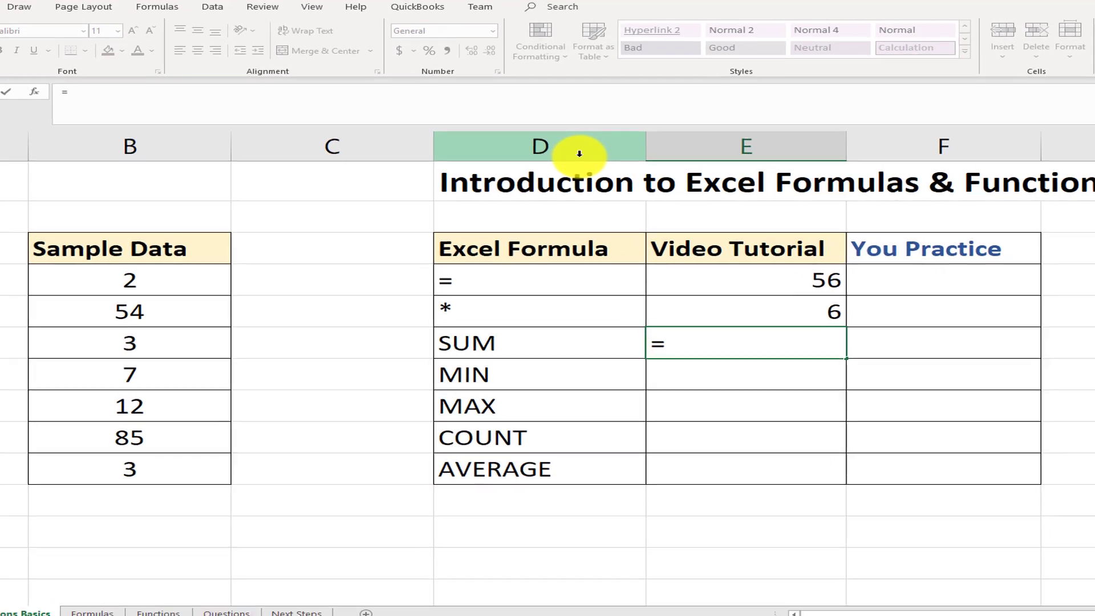
{"action": "type", "text": "M("}
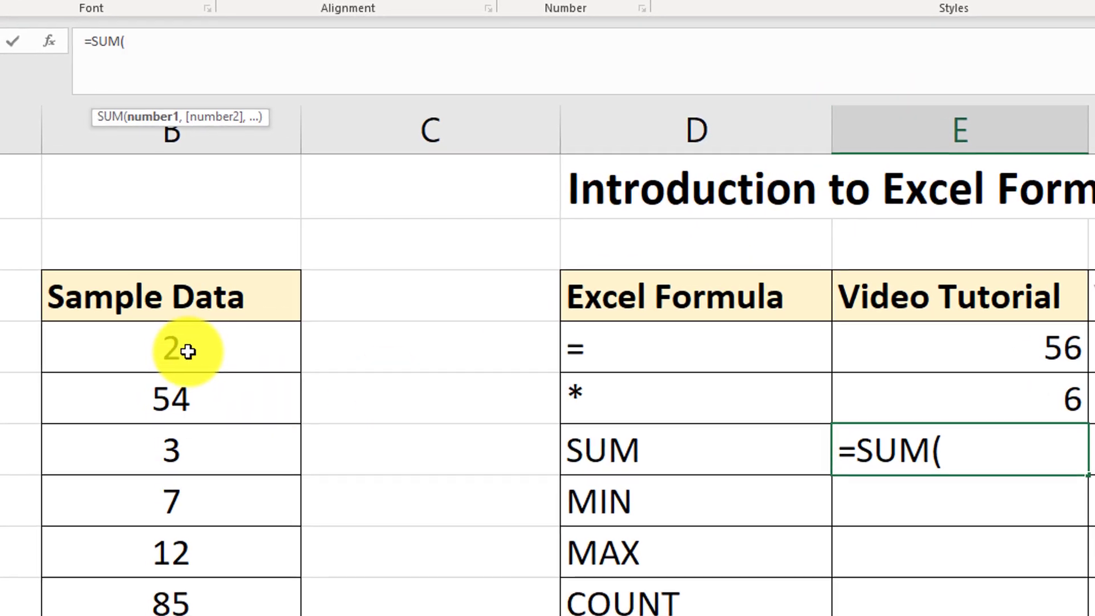
{"action": "left_click", "coordinate": [185, 347]}
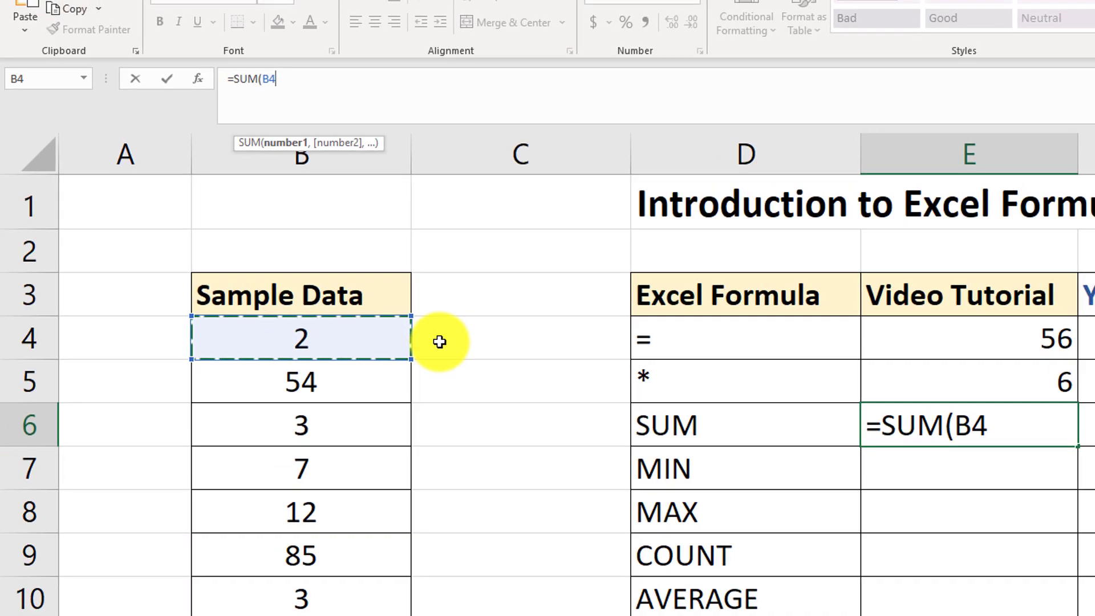
{"action": "type", "text": ","}
{"action": "left_click", "coordinate": [302, 426]}
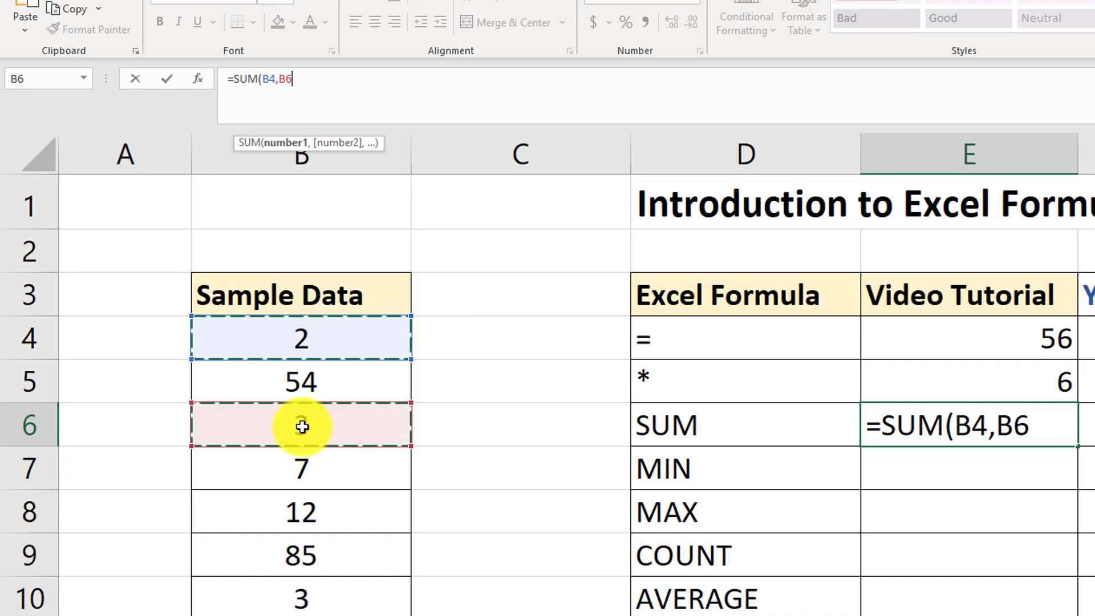
{"action": "type", "text": ","}
{"action": "left_click", "coordinate": [314, 516]}
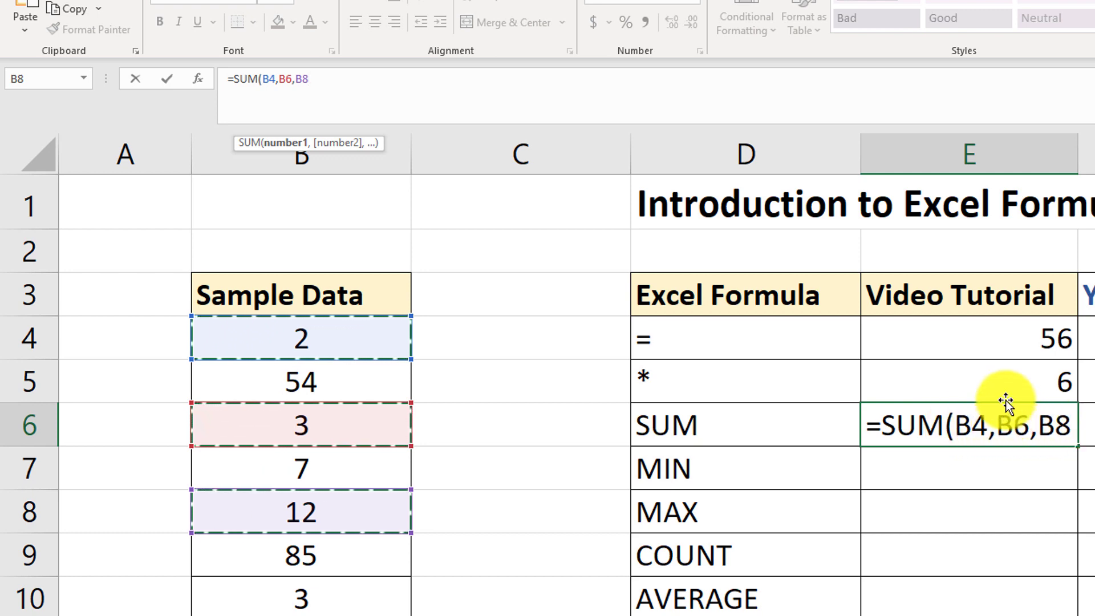
{"action": "type", "text": ")"}
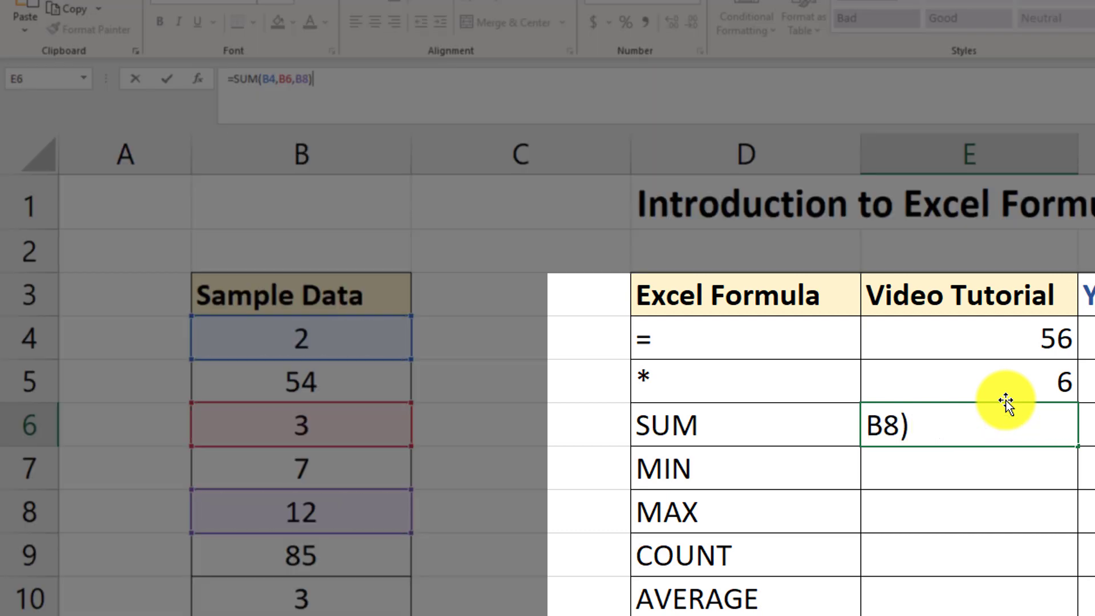
{"action": "key", "text": "Return"}
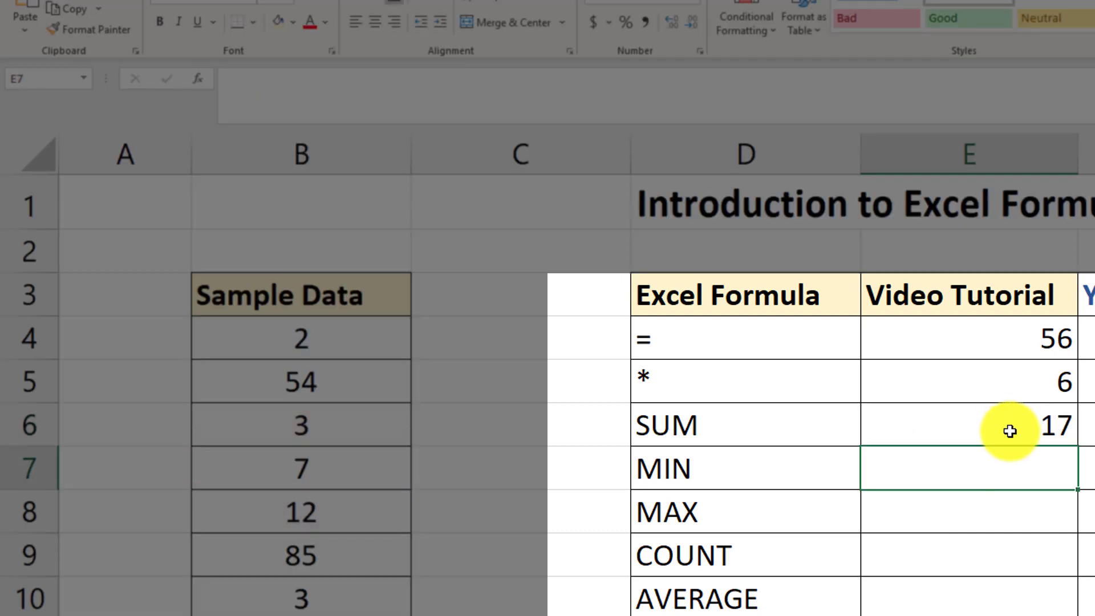
{"action": "left_click", "coordinate": [1035, 429]}
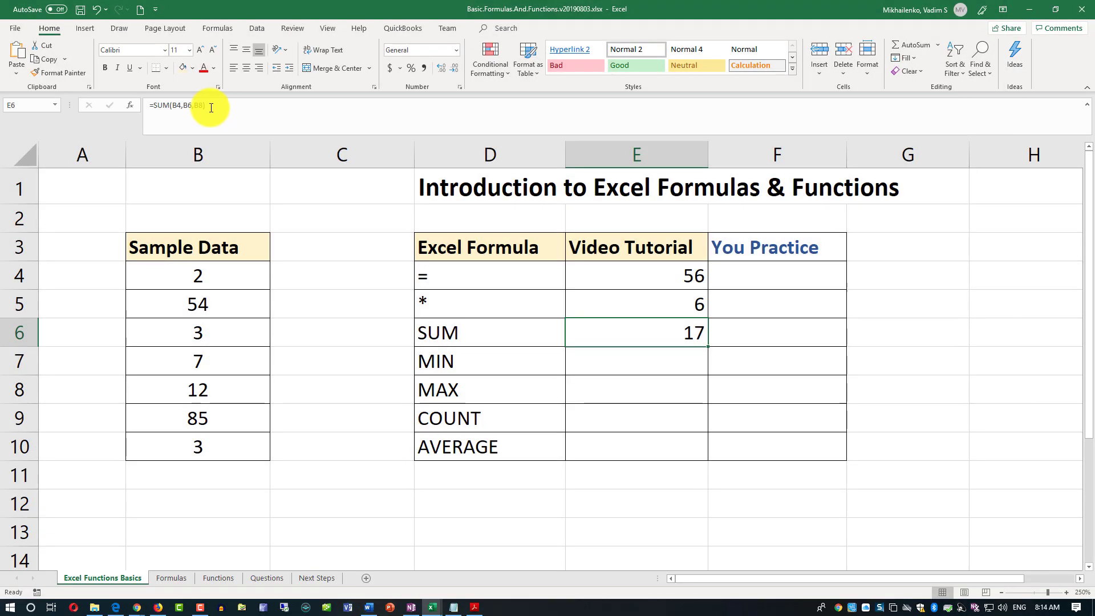
Rewrite E6 as =SUM(B4:B10) by dragging over the range, giving 166.
{"action": "left_click_drag", "start_coordinate": [211, 107], "coordinate": [142, 107]}
{"action": "key", "text": "Delete"}
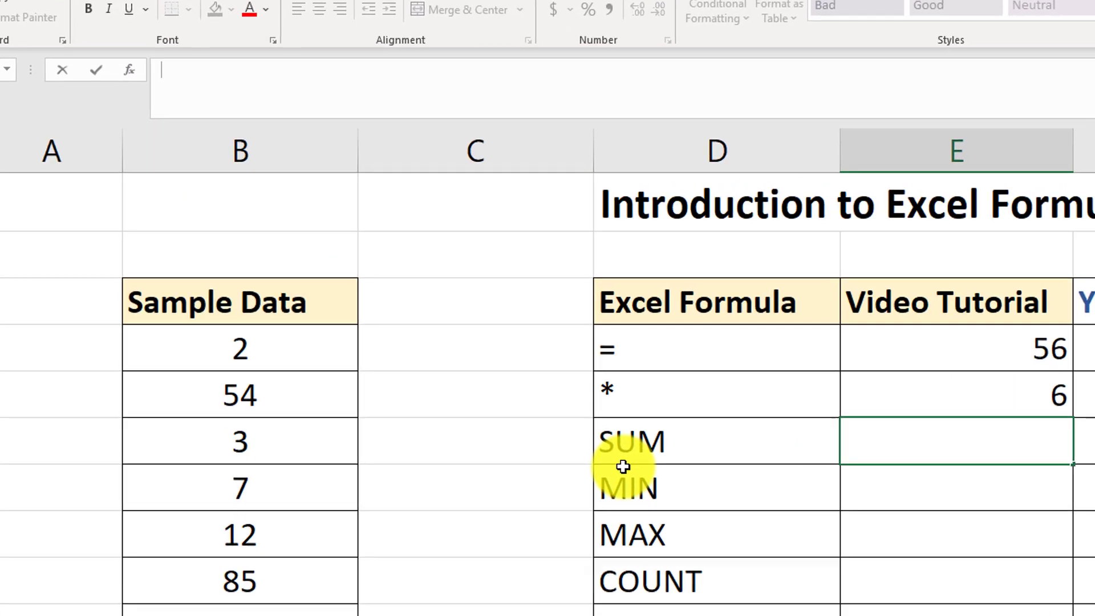
{"action": "type", "text": "=SUM"}
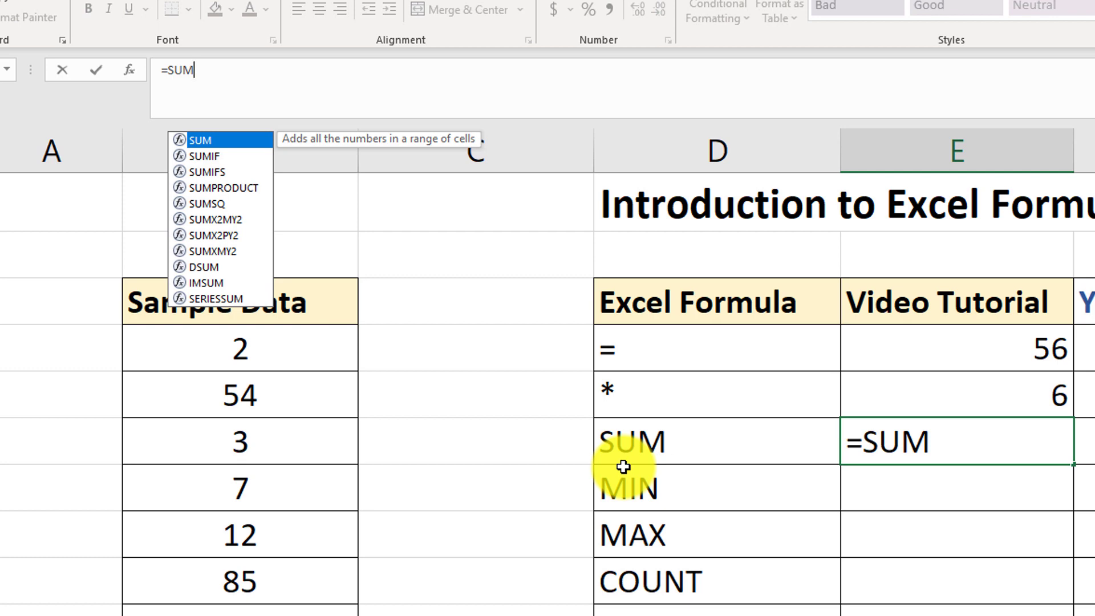
{"action": "type", "text": "("}
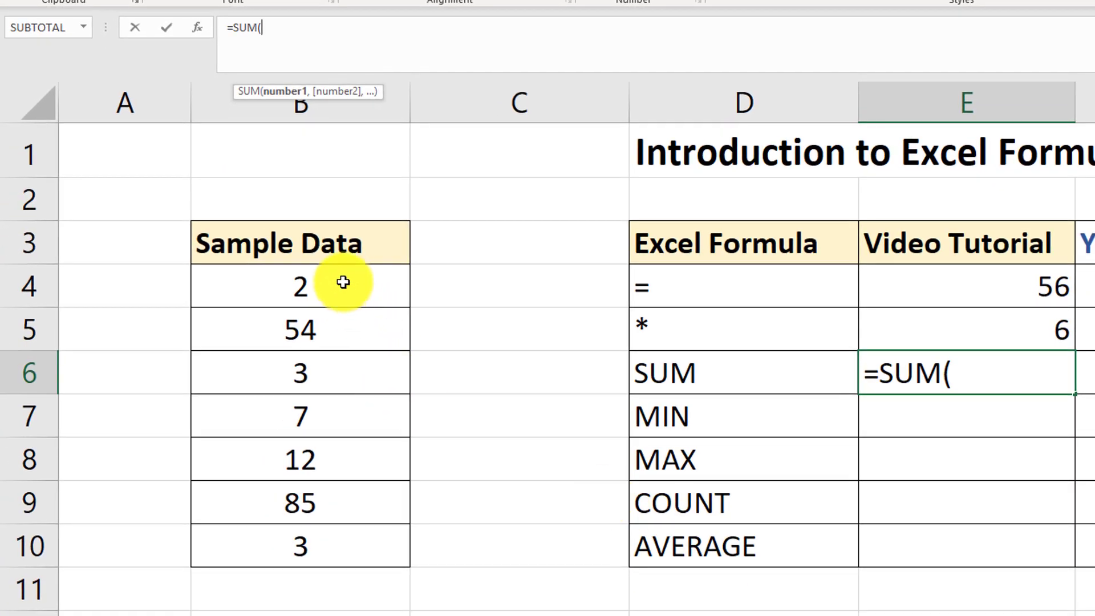
{"action": "left_click_drag", "start_coordinate": [344, 287], "coordinate": [340, 422]}
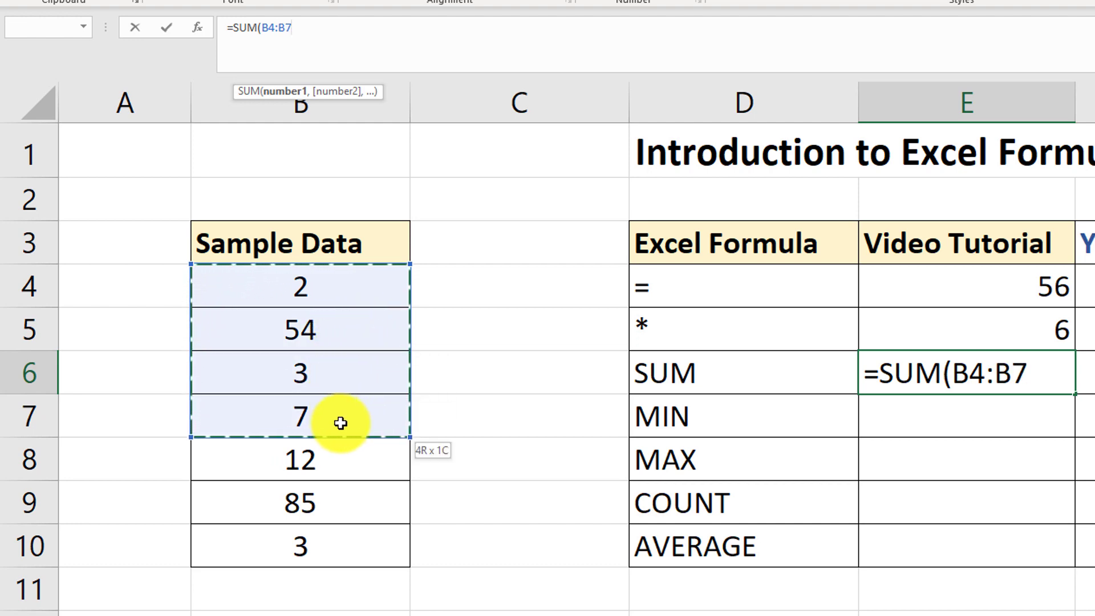
{"action": "left_click_drag", "start_coordinate": [341, 422], "coordinate": [342, 541]}
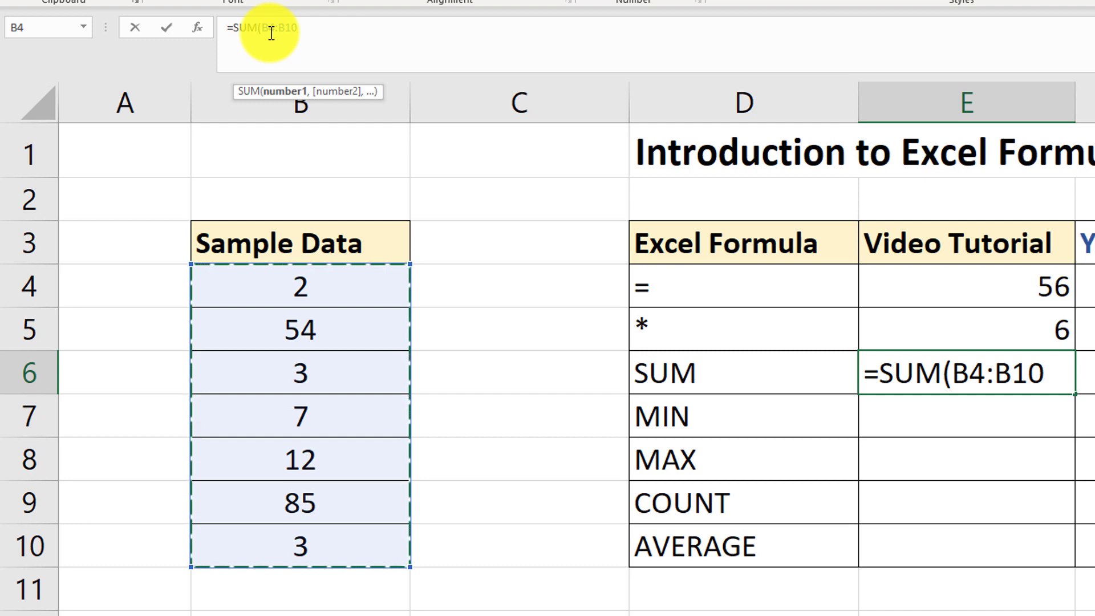
{"action": "type", "text": ")"}
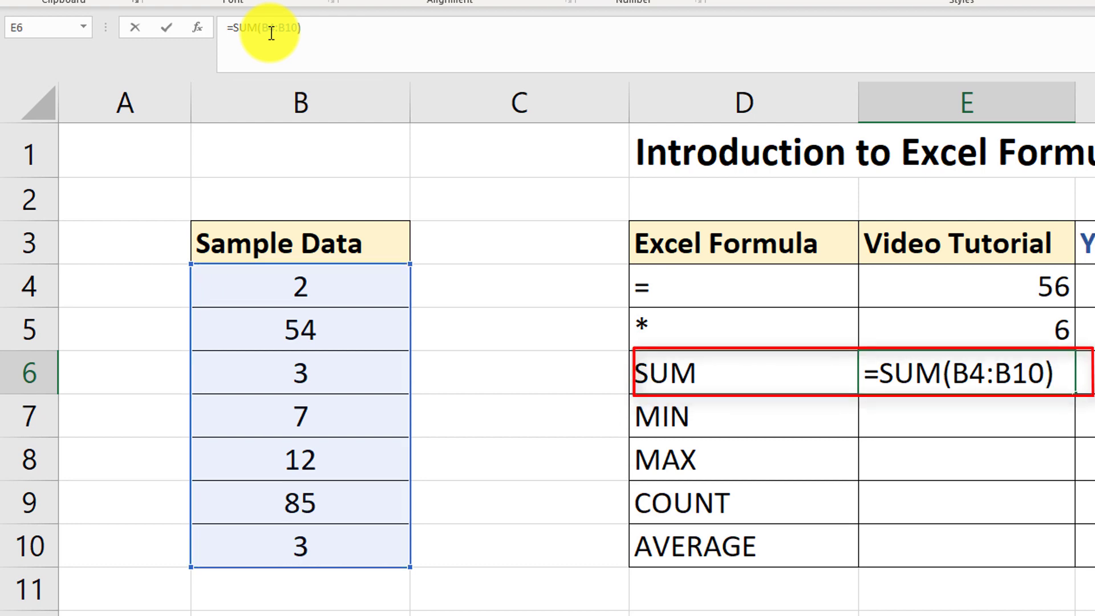
{"action": "key", "text": "Return"}
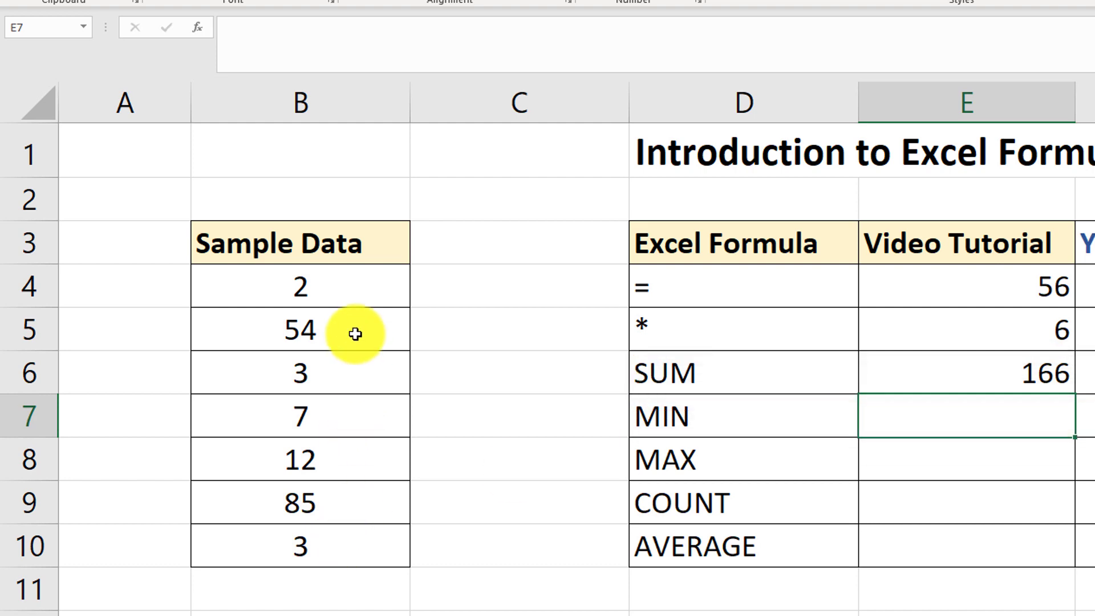
{"action": "left_click", "coordinate": [1030, 373]}
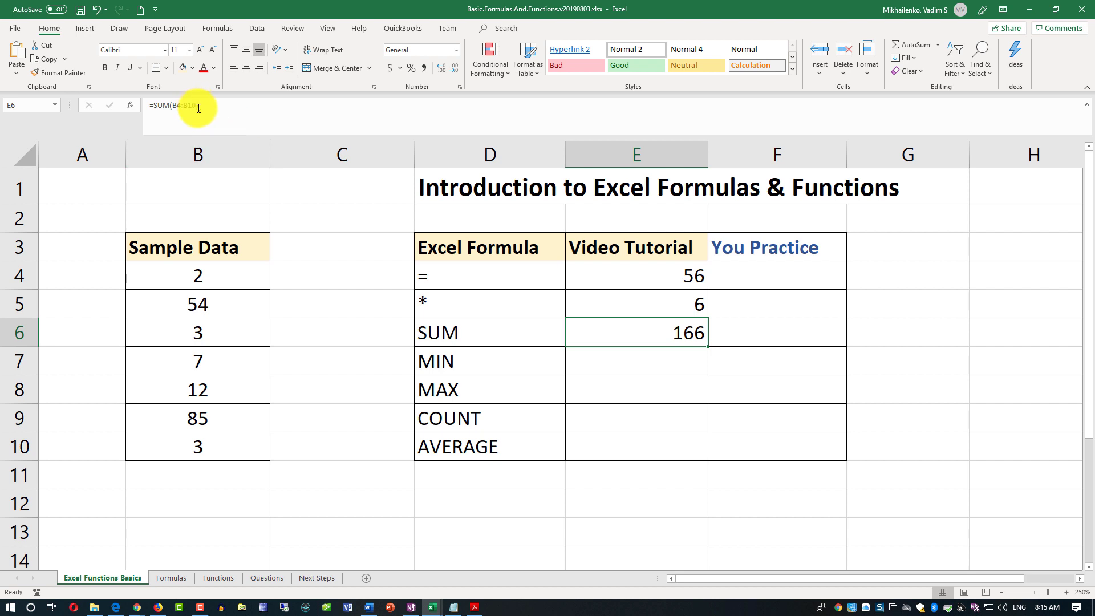
Delete the =SUM(B4:B10) formula from E6 in the formula bar.
{"action": "left_click_drag", "start_coordinate": [200, 106], "coordinate": [129, 105]}
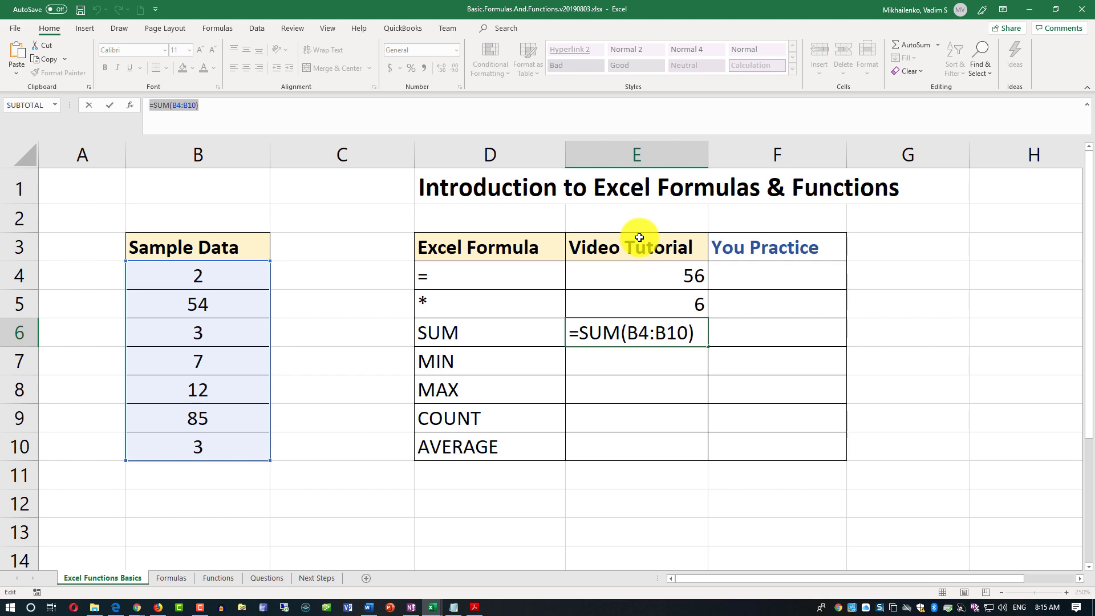
{"action": "key", "text": "Delete"}
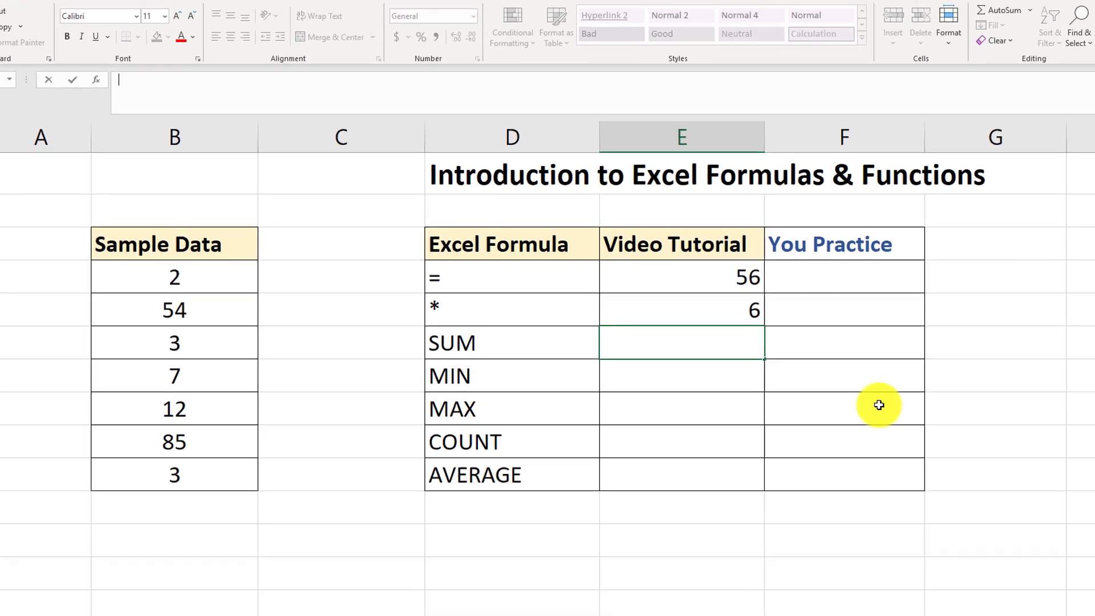
Use AutoSum in E6 over B4:B10 to restore =SUM(B4:B10), showing 166.
{"action": "key", "text": "Return"}
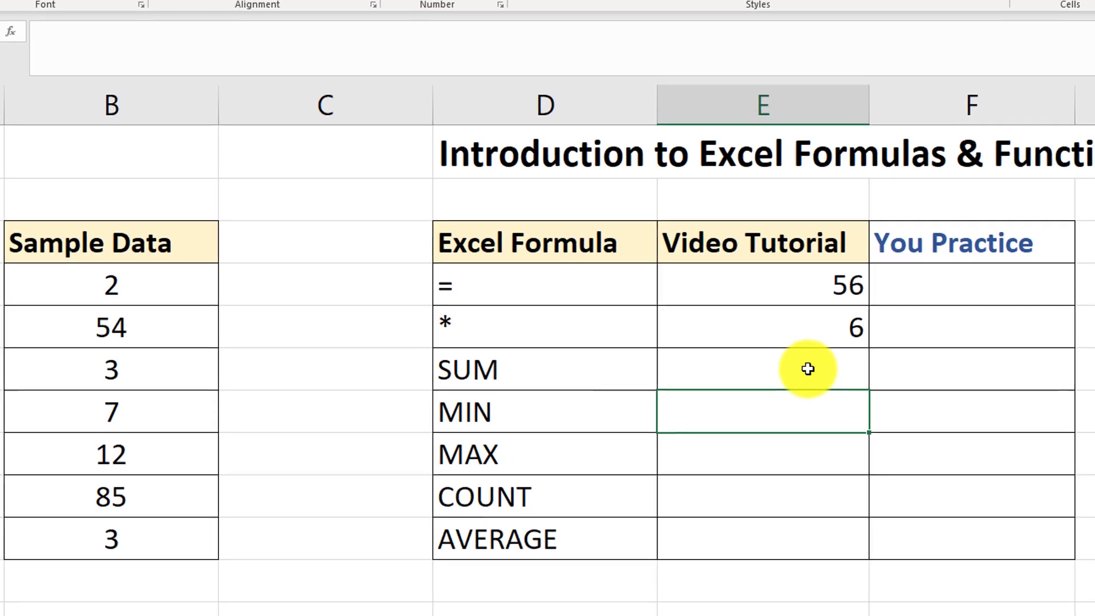
{"action": "left_click", "coordinate": [772, 354]}
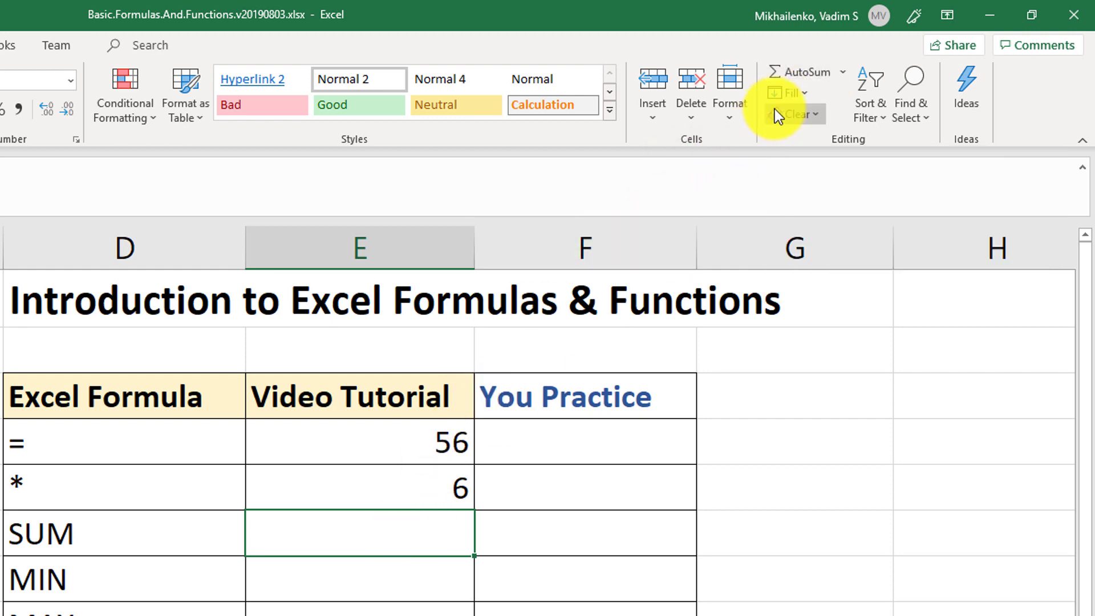
{"action": "left_click", "coordinate": [806, 70]}
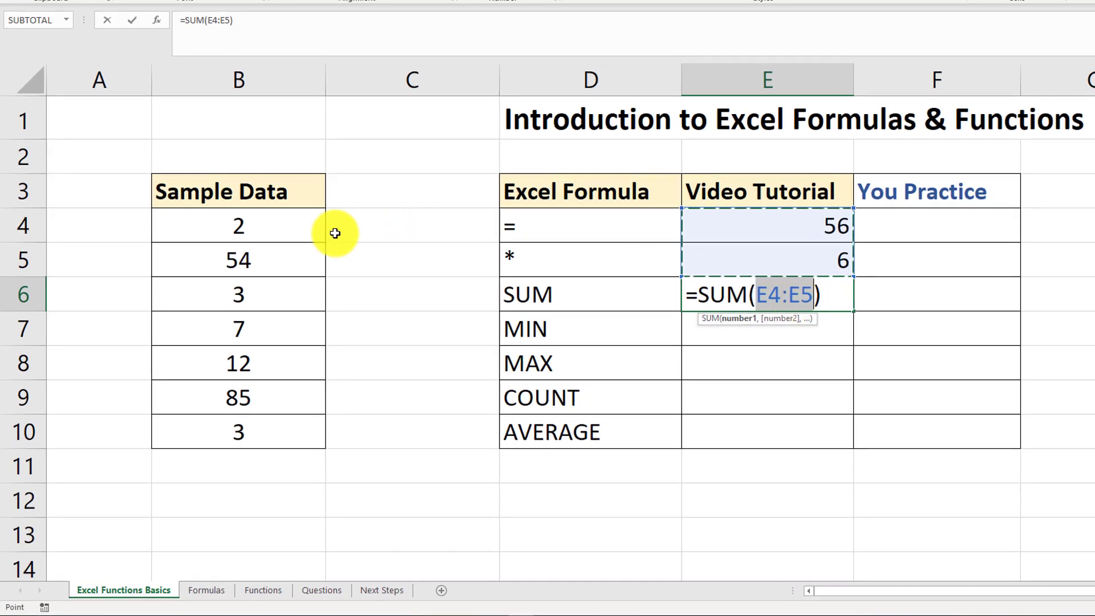
{"action": "left_click_drag", "start_coordinate": [247, 228], "coordinate": [242, 432]}
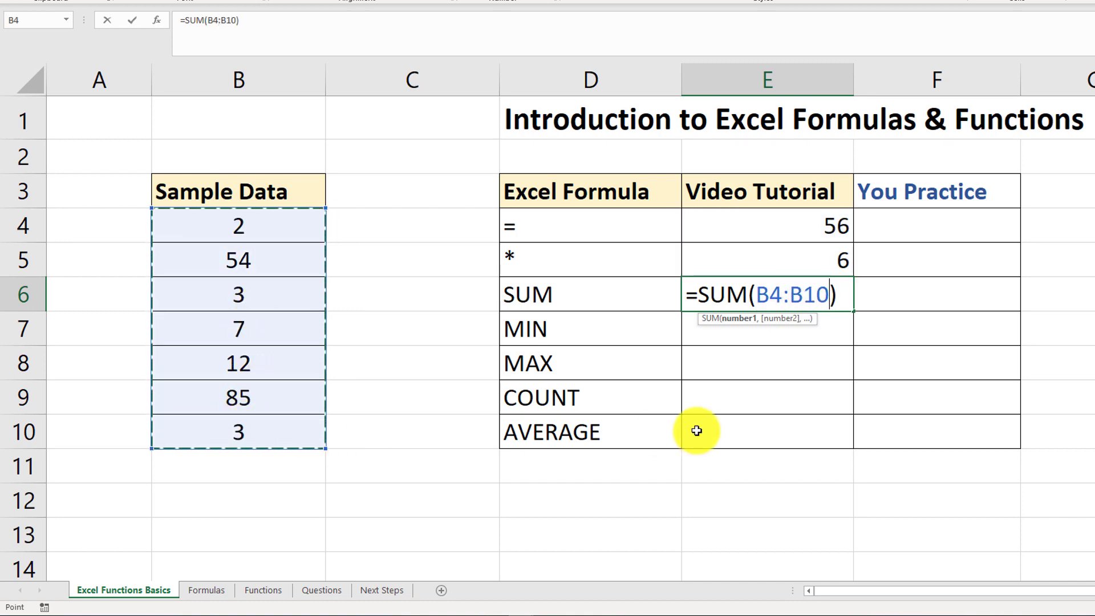
{"action": "key", "text": "Return"}
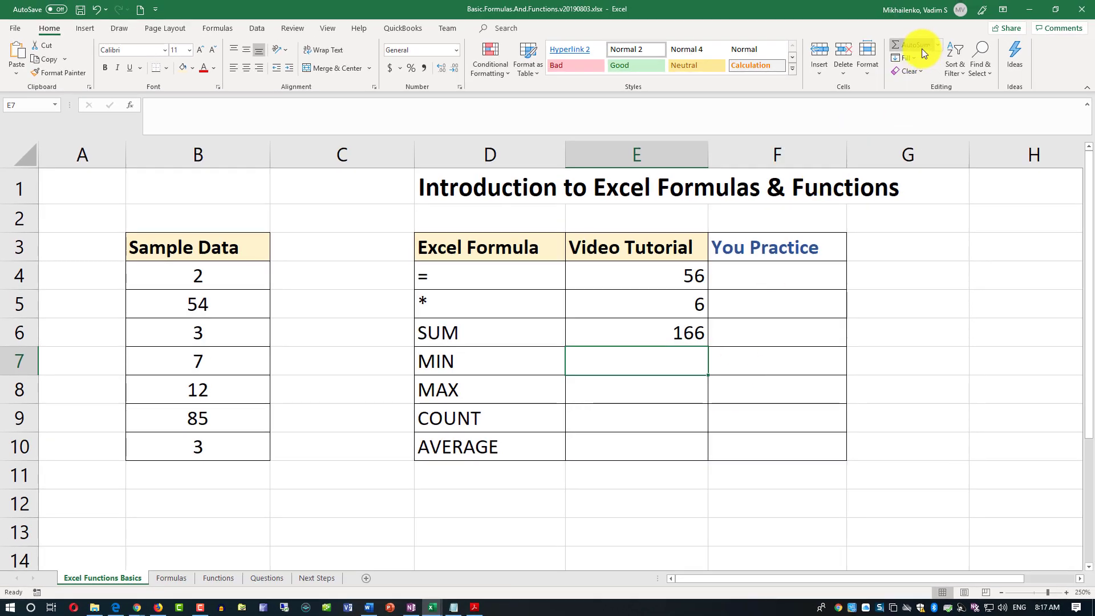
Delete the existing SUM formula from E6.
{"action": "left_click", "coordinate": [674, 334]}
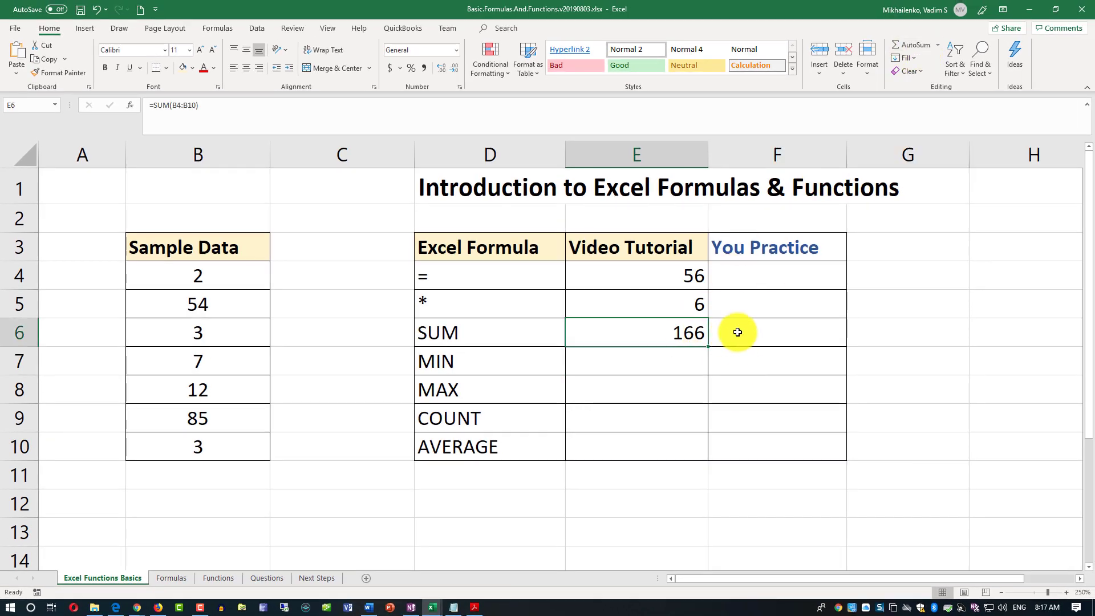
{"action": "left_click_drag", "start_coordinate": [217, 109], "coordinate": [101, 97]}
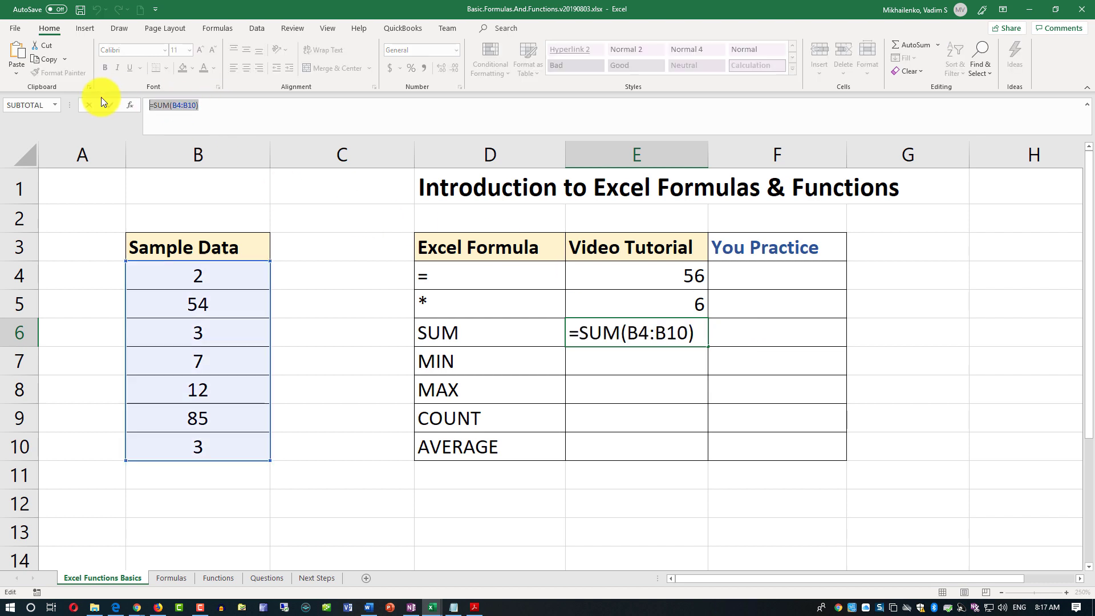
{"action": "key", "text": "BackSpace"}
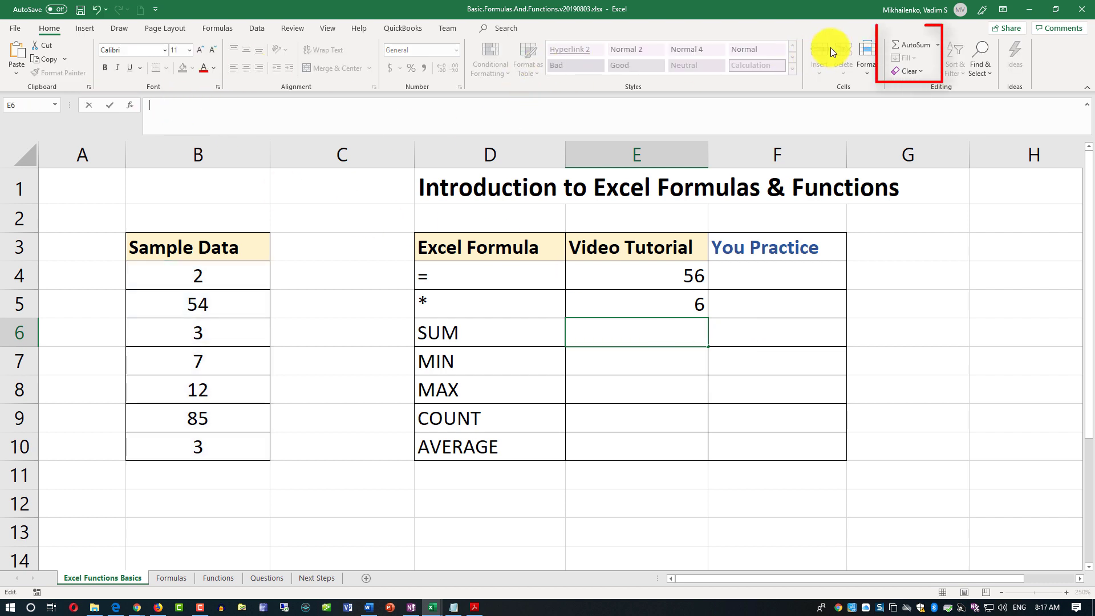
Recreate E6's total with AutoSum over B4:B10, showing 166.
{"action": "left_click", "coordinate": [912, 47]}
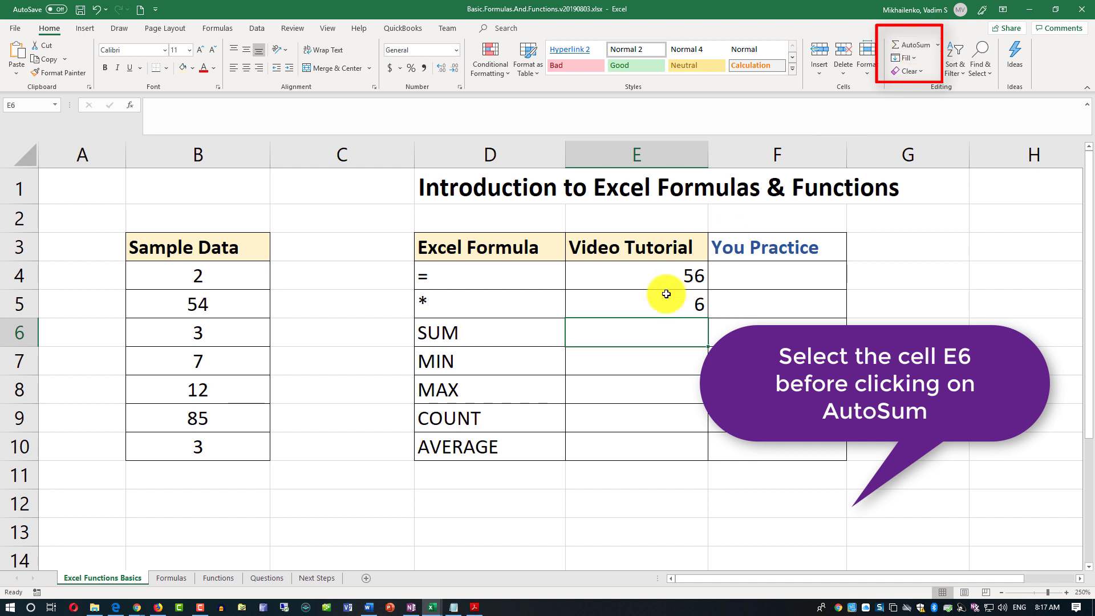
{"action": "left_click", "coordinate": [661, 361]}
{"action": "left_click", "coordinate": [667, 333]}
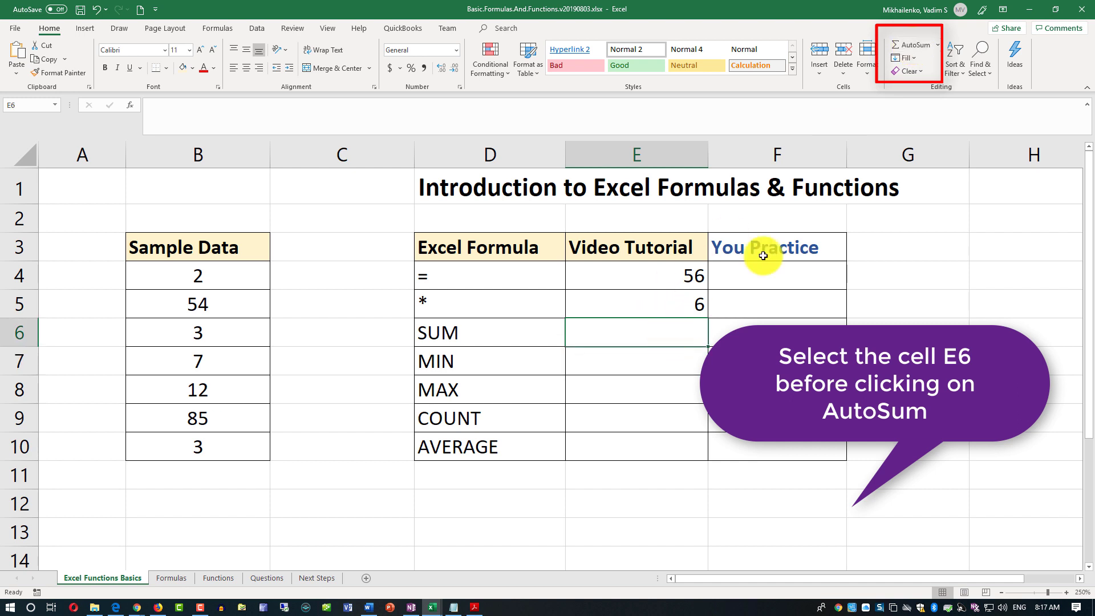
{"action": "left_click", "coordinate": [912, 44]}
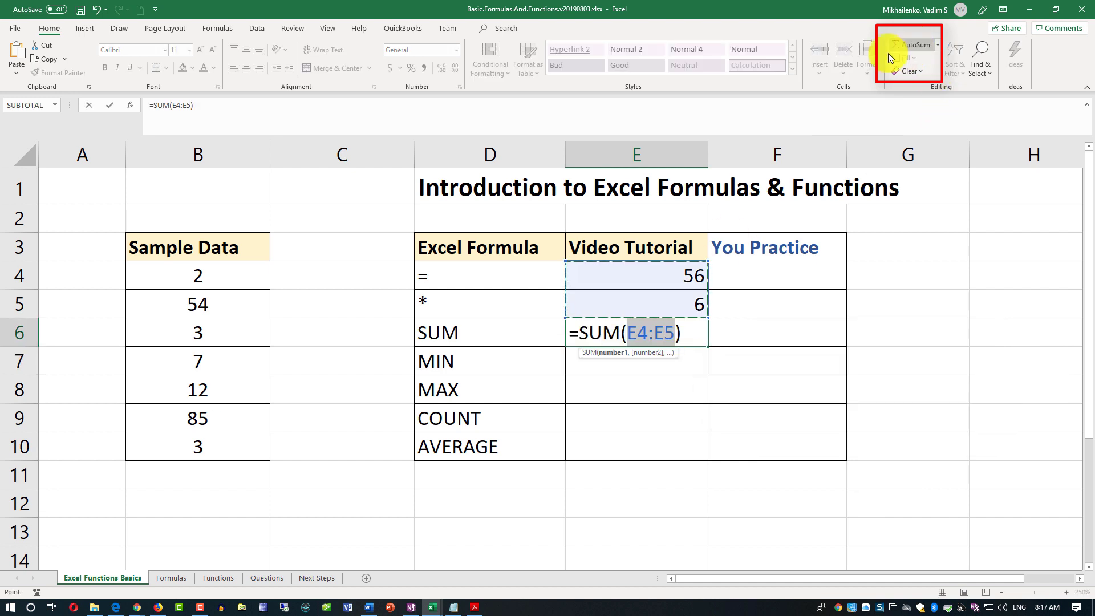
{"action": "left_click_drag", "start_coordinate": [218, 276], "coordinate": [225, 450]}
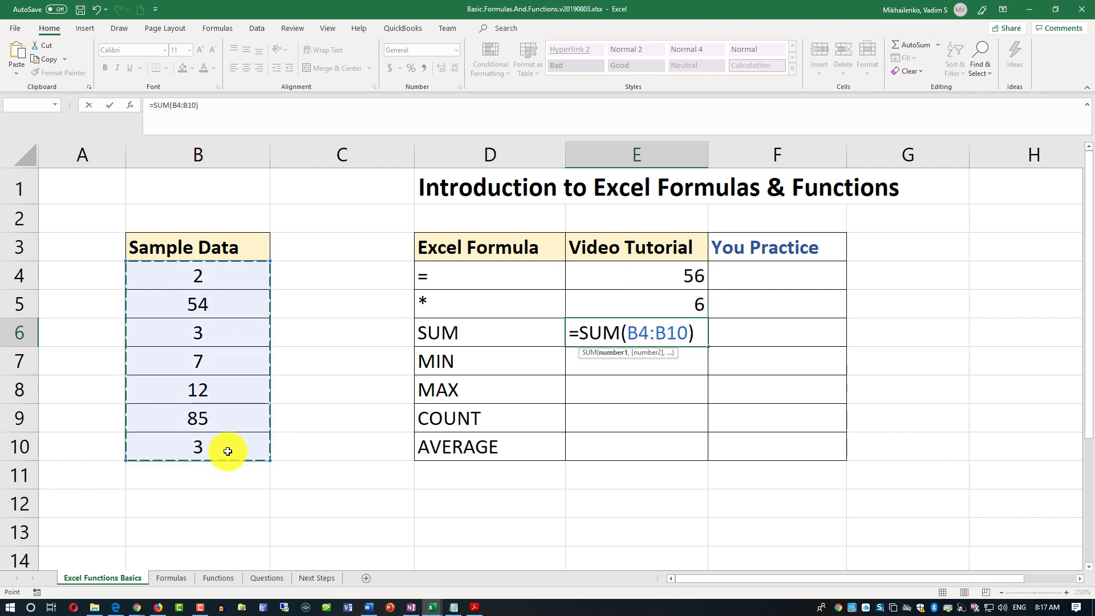
{"action": "key", "text": "Return"}
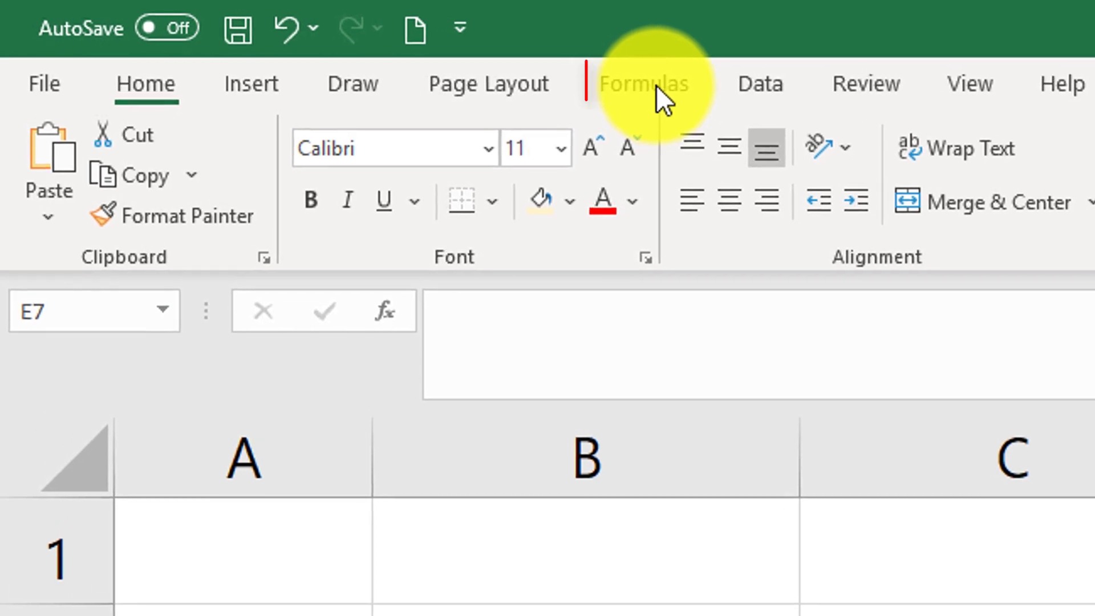
Delete the SUM formula from E6, leaving only '=', and bring up Insert Function.
{"action": "left_click", "coordinate": [656, 84]}
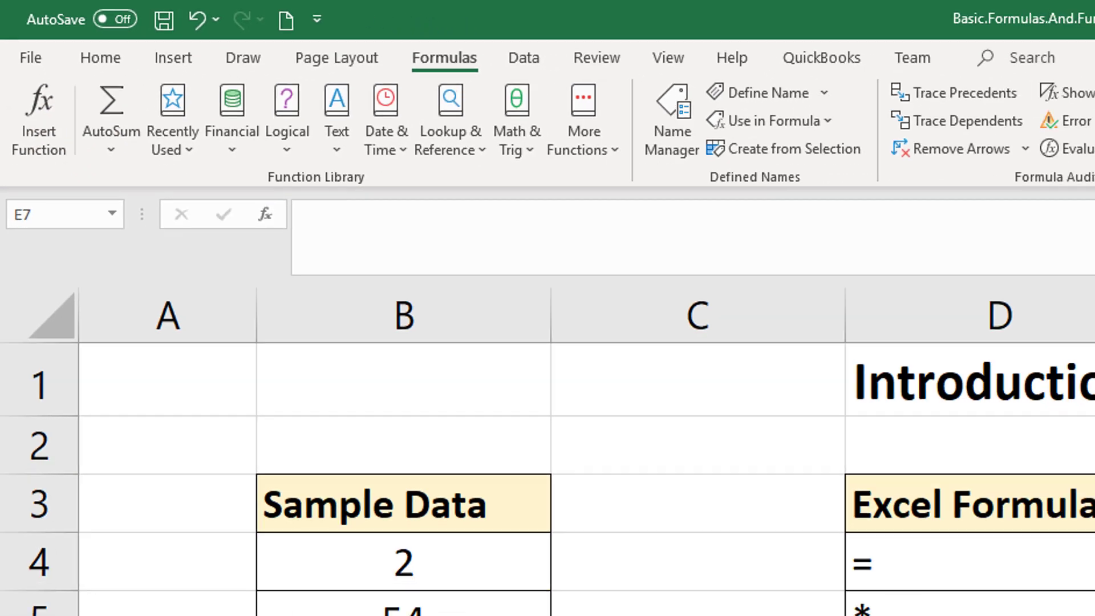
{"action": "left_click", "coordinate": [873, 427]}
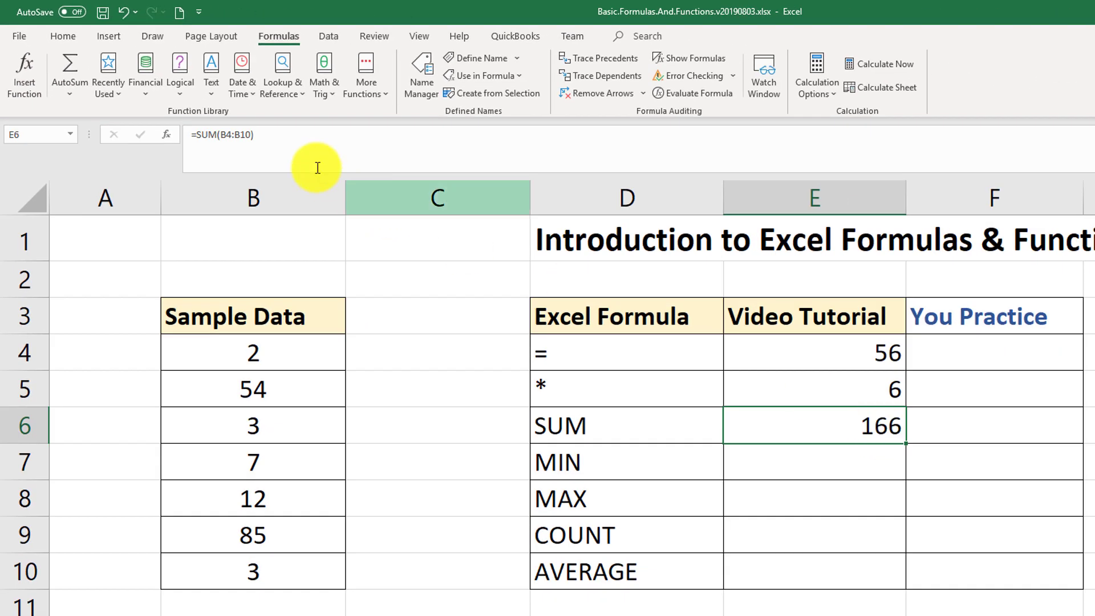
{"action": "left_click_drag", "start_coordinate": [257, 135], "coordinate": [165, 135]}
{"action": "key", "text": "BackSpace"}
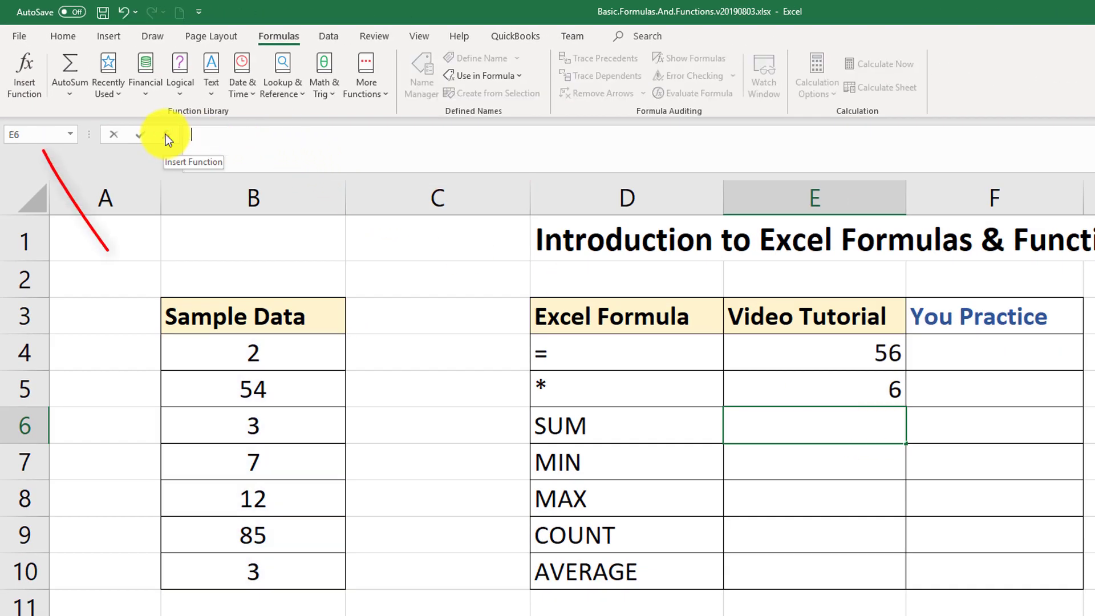
{"action": "left_click", "coordinate": [25, 81]}
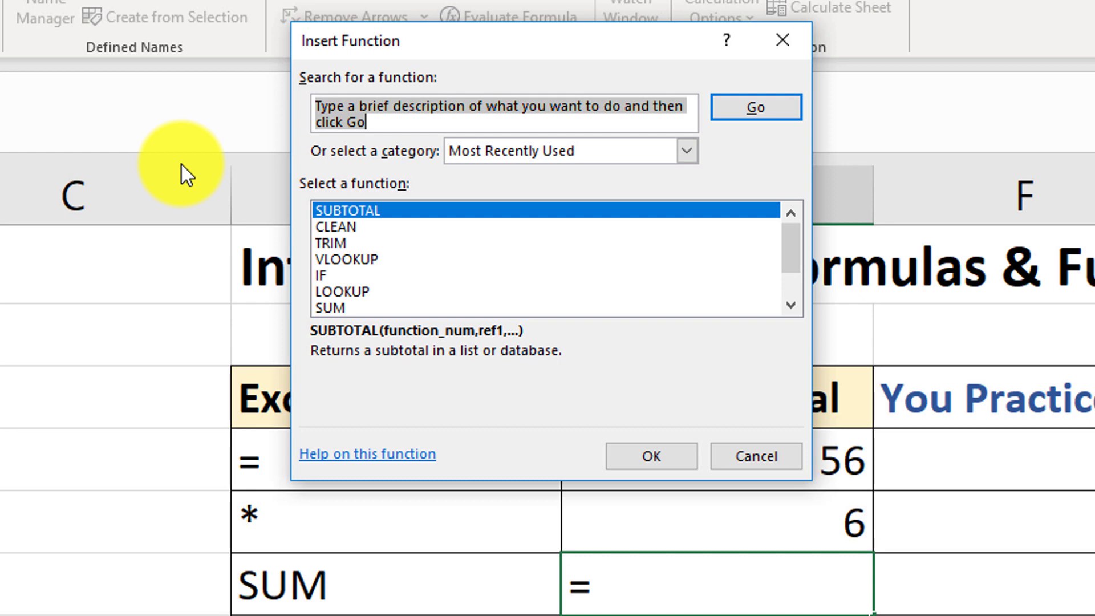
Search the function list for SUM and open the SUM function's help article.
{"action": "type", "text": "SUM"}
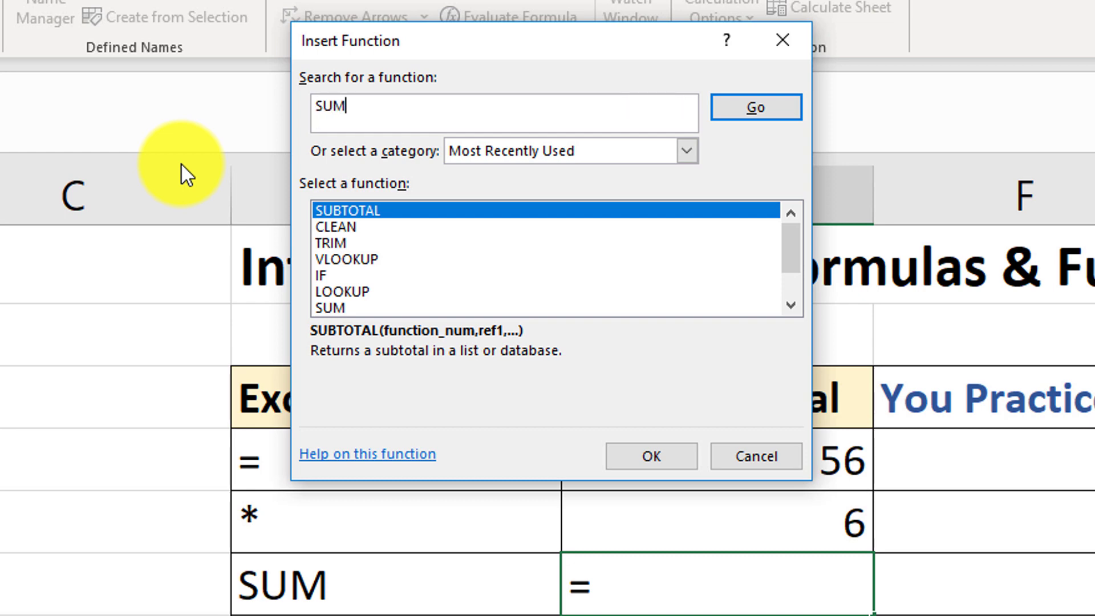
{"action": "left_click", "coordinate": [784, 117]}
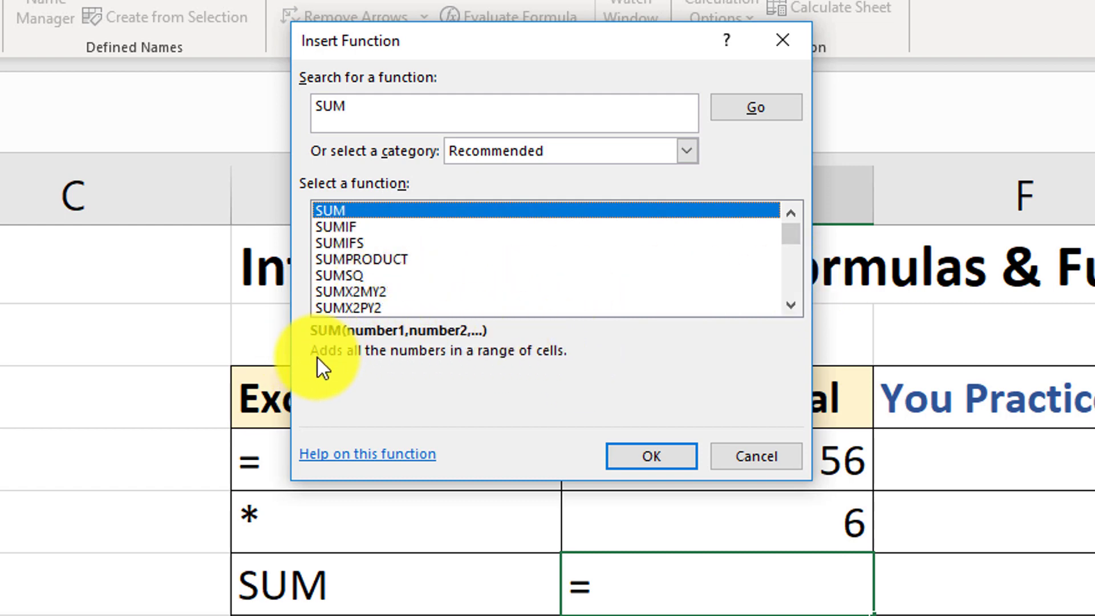
{"action": "left_click", "coordinate": [380, 455]}
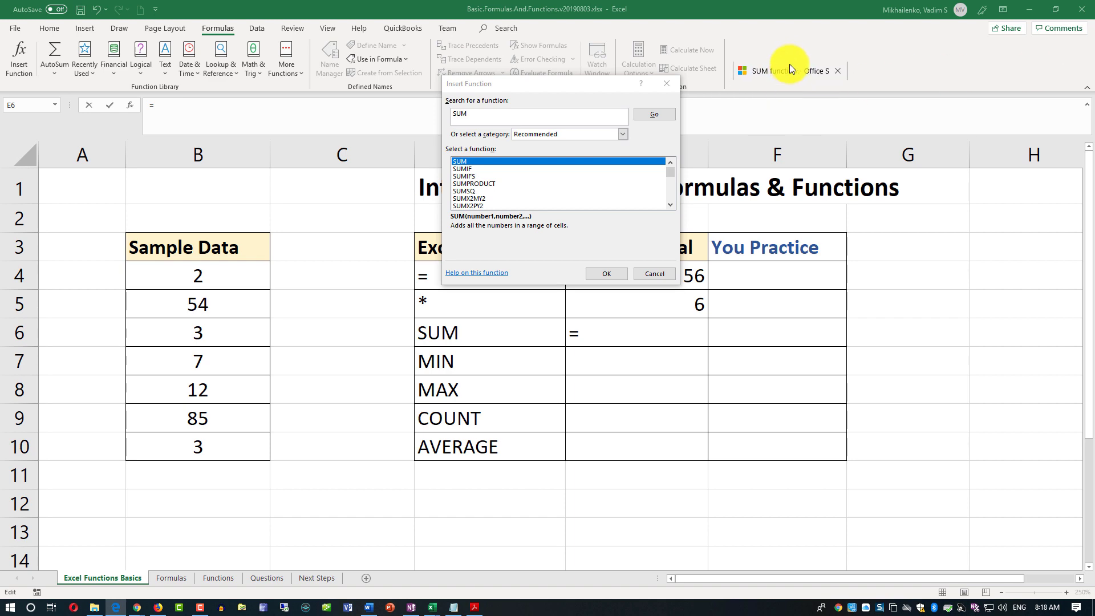
Reposition and scroll through the SUM help article, then close it.
{"action": "left_click_drag", "start_coordinate": [824, 64], "coordinate": [757, 20]}
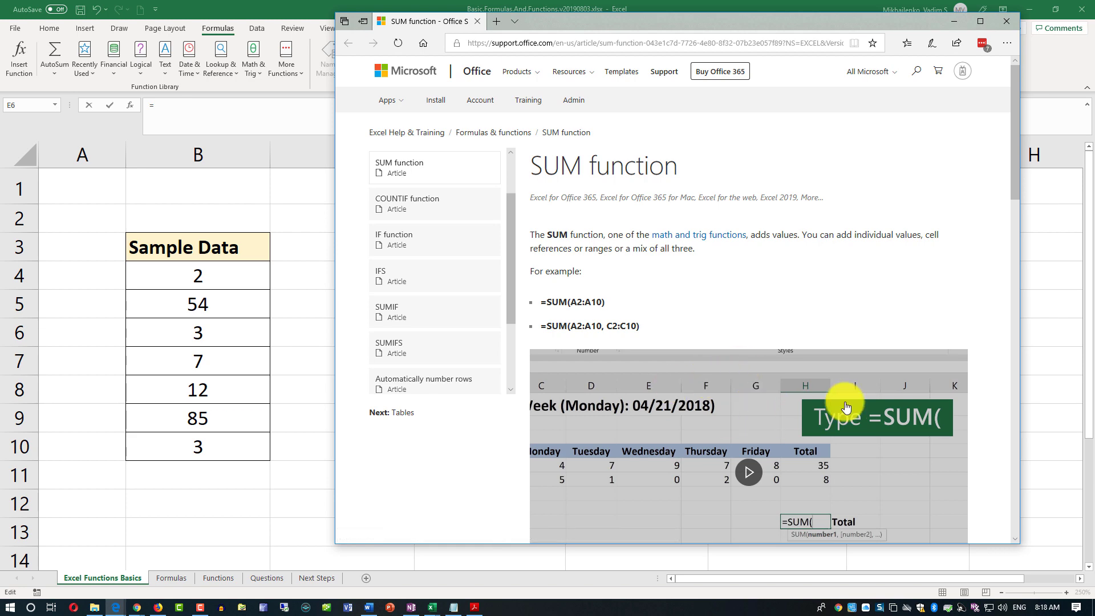
{"action": "mouse_move", "coordinate": [1011, 183]}
{"action": "left_mouse_down"}
{"action": "mouse_move", "coordinate": [1009, 276]}
{"action": "mouse_move", "coordinate": [1018, 287]}
{"action": "mouse_move", "coordinate": [1022, 167]}
{"action": "left_mouse_up"}
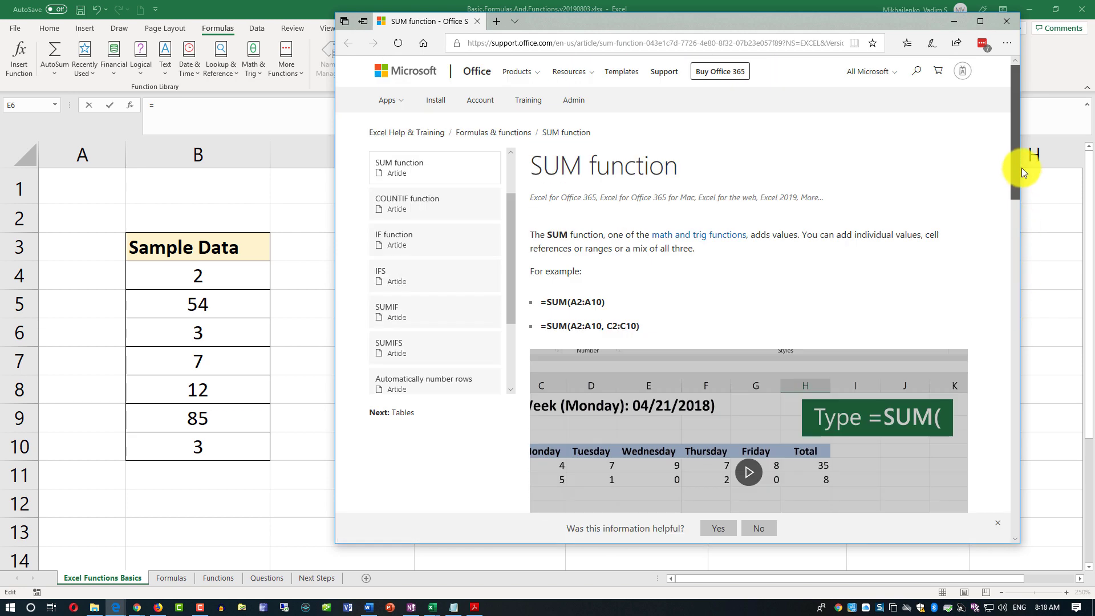
{"action": "left_click", "coordinate": [1007, 21]}
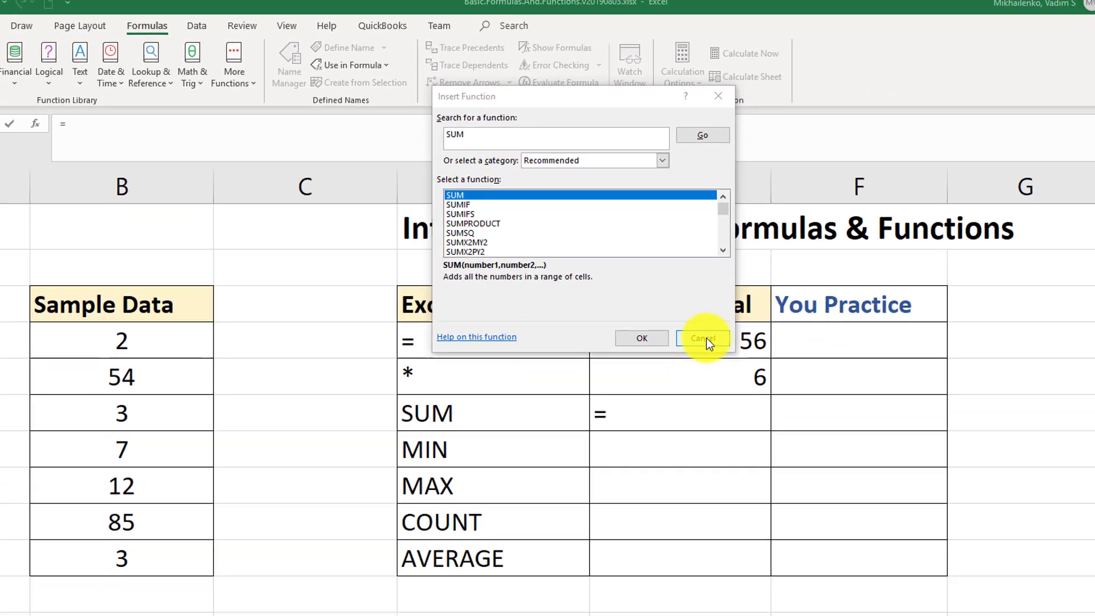
Confirm SUM so E6 shows 166 again, then return to the Home tab at cell E7.
{"action": "left_click", "coordinate": [712, 467]}
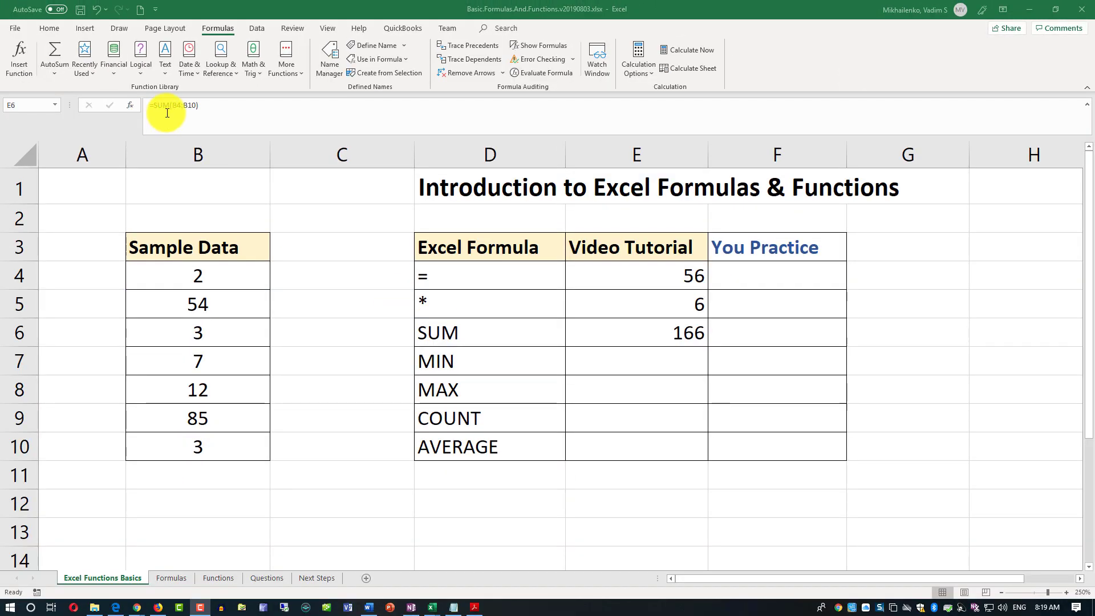
{"action": "left_click", "coordinate": [49, 29]}
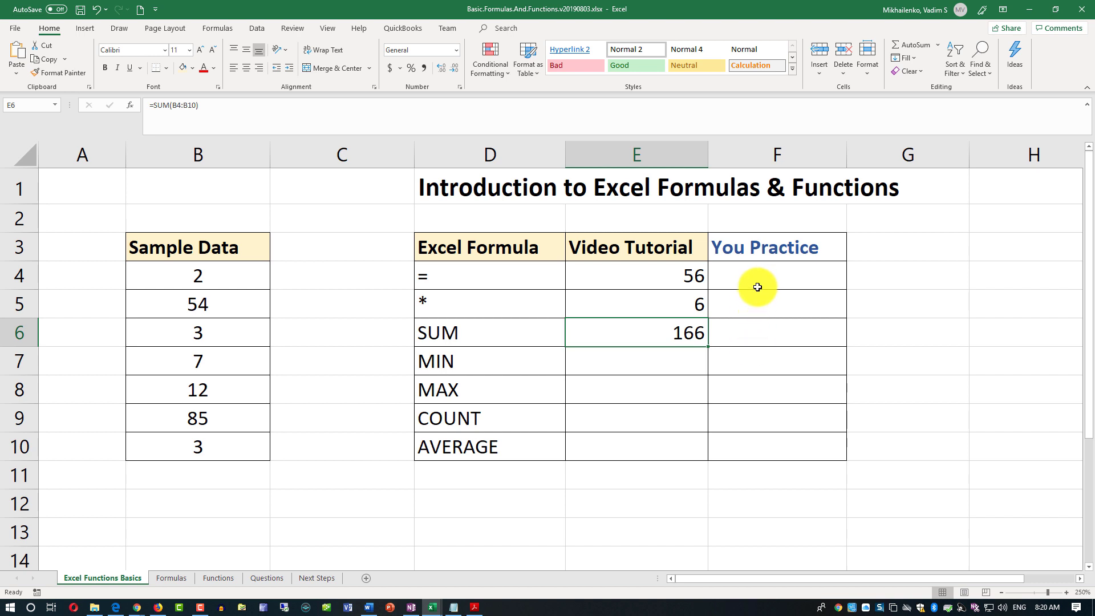
{"action": "left_click_drag", "start_coordinate": [757, 274], "coordinate": [760, 331]}
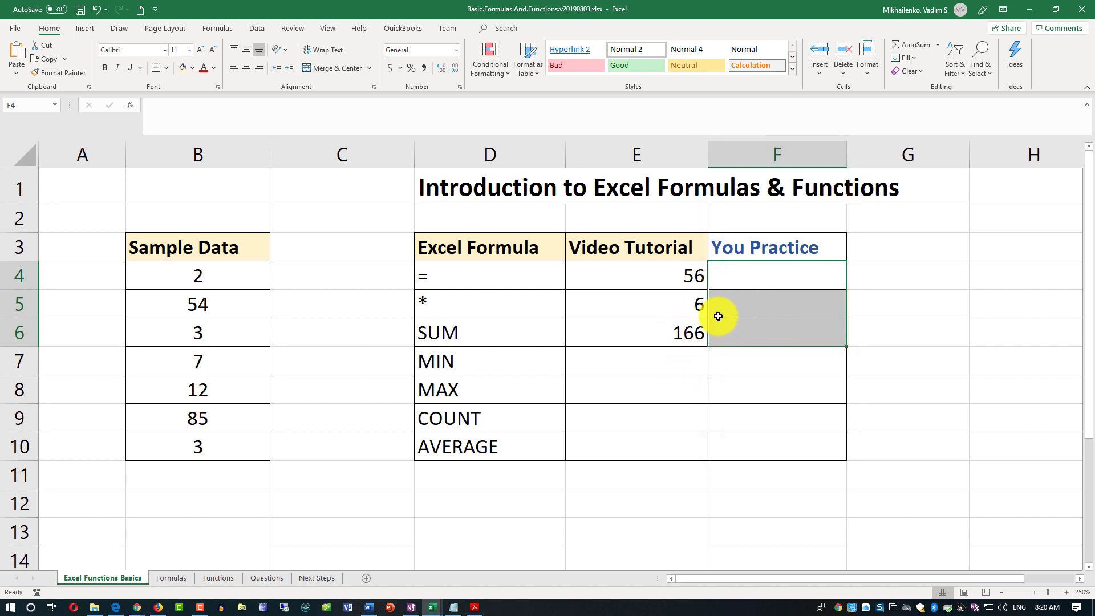
{"action": "left_click", "coordinate": [659, 371]}
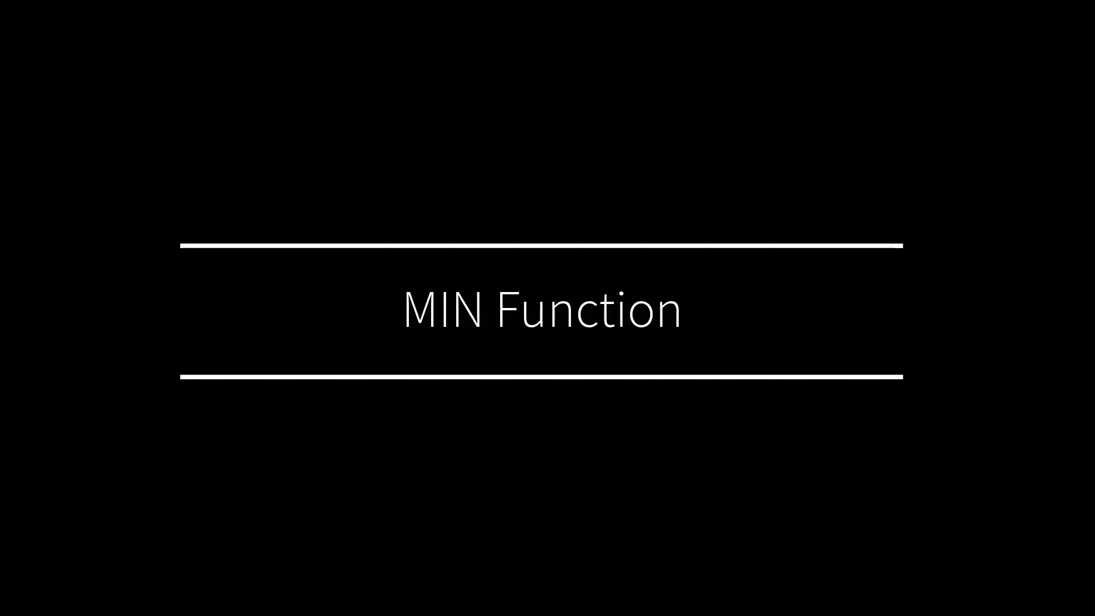
Enter =MIN(B4:B10) in E7 to get the minimum sample value, 2.
{"action": "type", "text": "="}
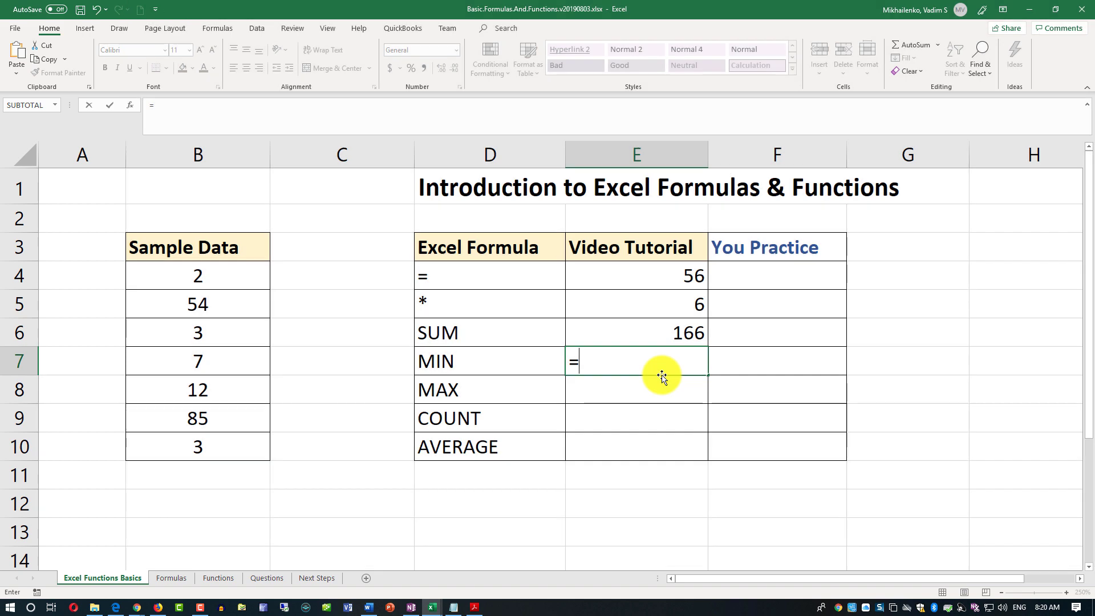
{"action": "type", "text": "MIN("}
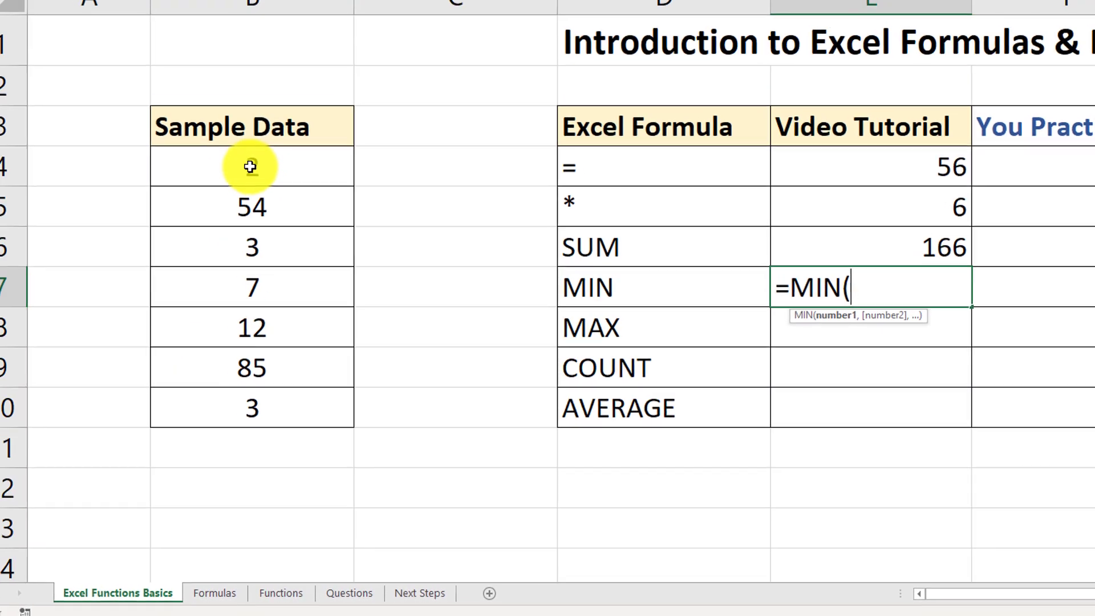
{"action": "left_click_drag", "start_coordinate": [261, 168], "coordinate": [266, 405]}
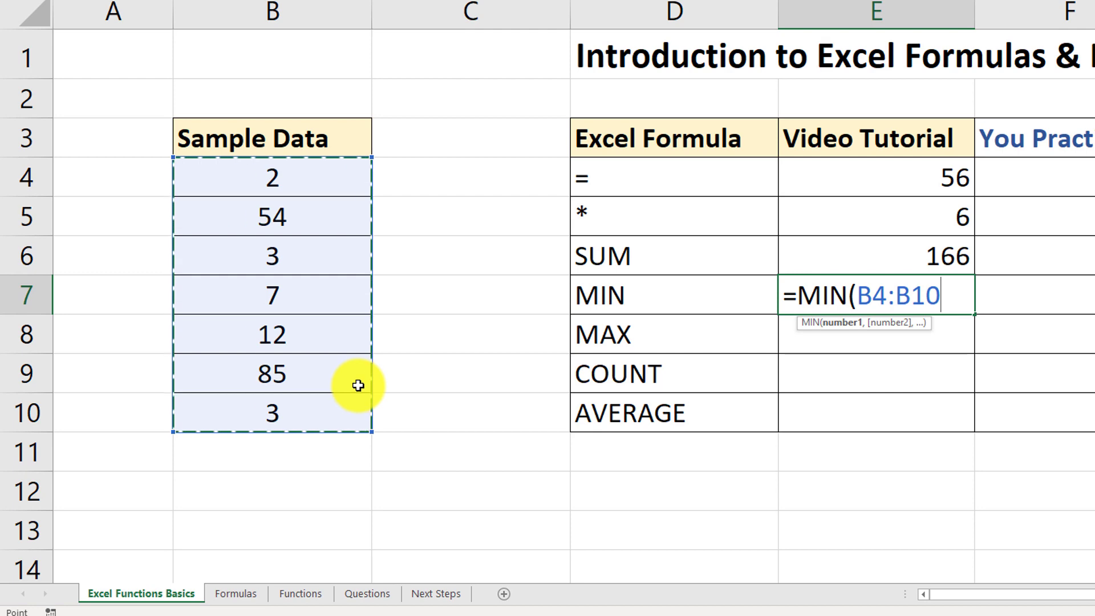
{"action": "type", "text": ")"}
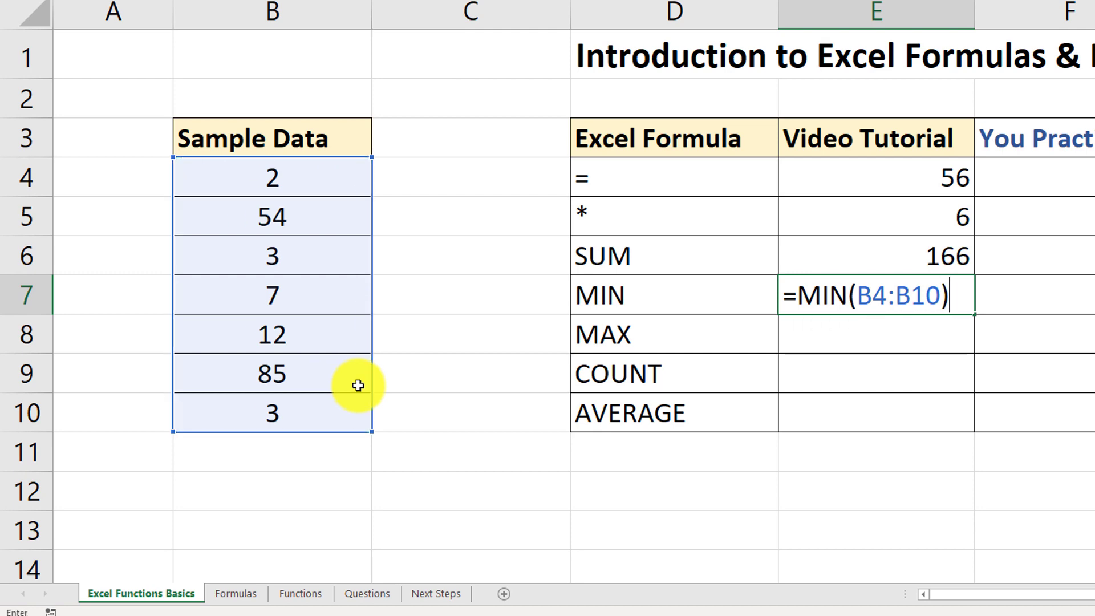
{"action": "key", "text": "Return"}
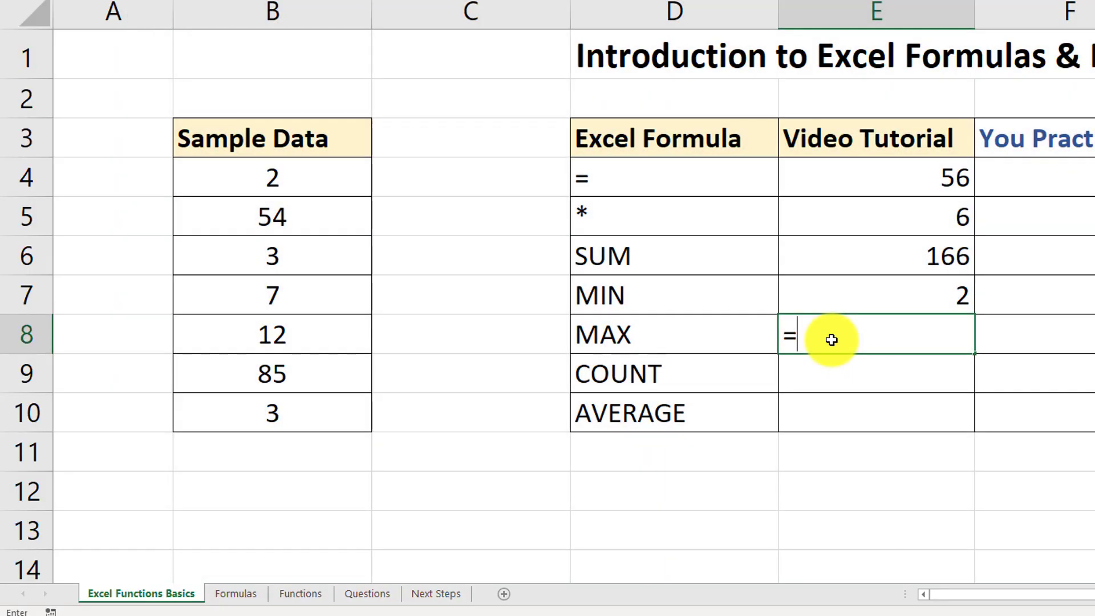
Enter =MAX(B4:B10) in E8 to get the largest sample value, 85.
{"action": "type", "text": "MAX"}
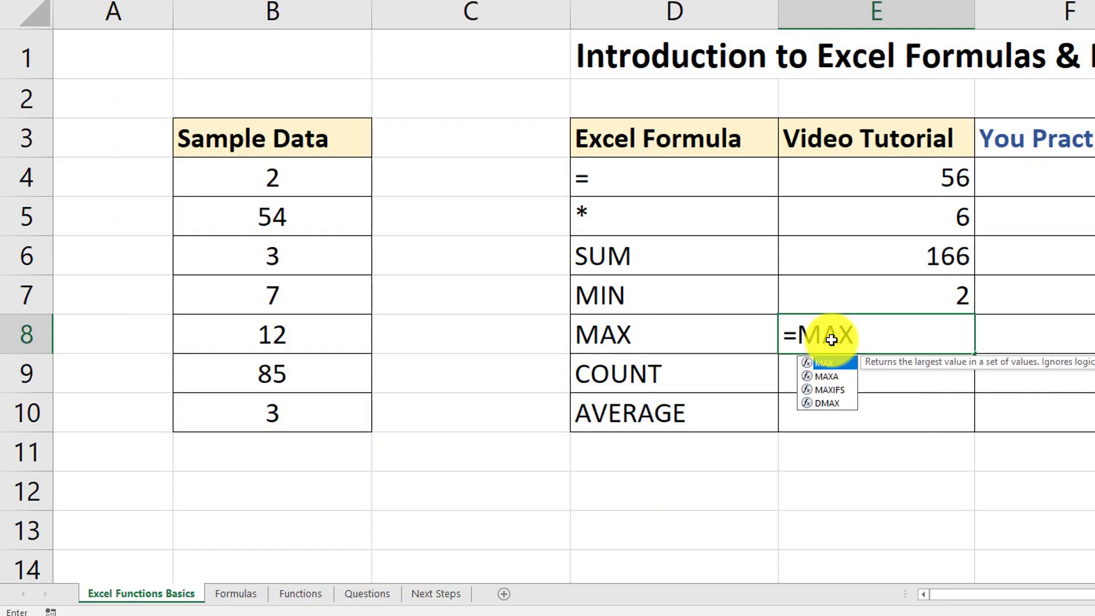
{"action": "type", "text": "("}
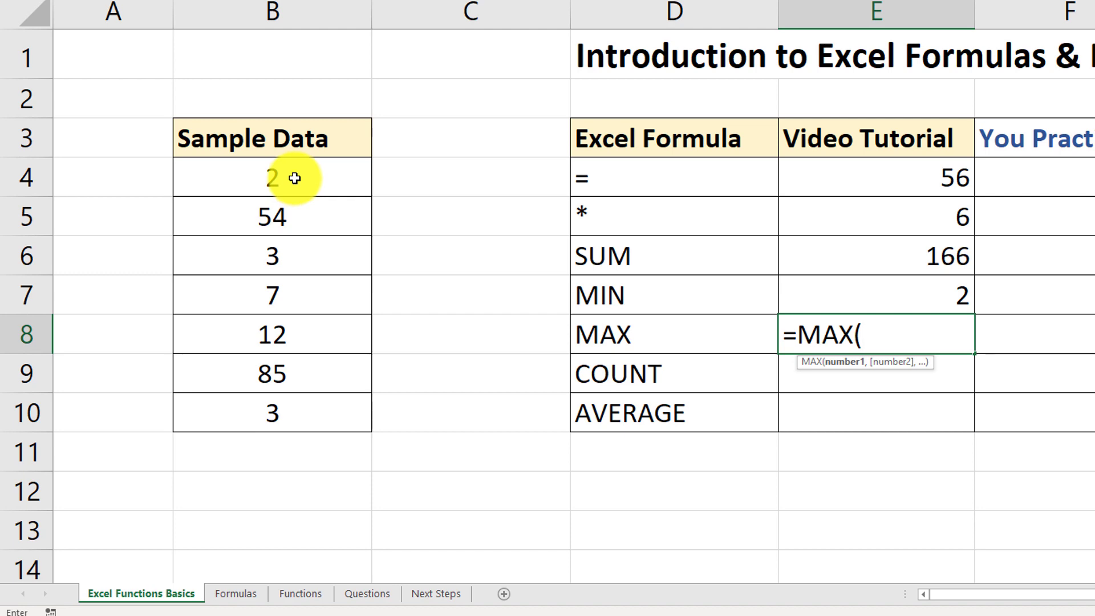
{"action": "left_click_drag", "start_coordinate": [295, 179], "coordinate": [315, 411]}
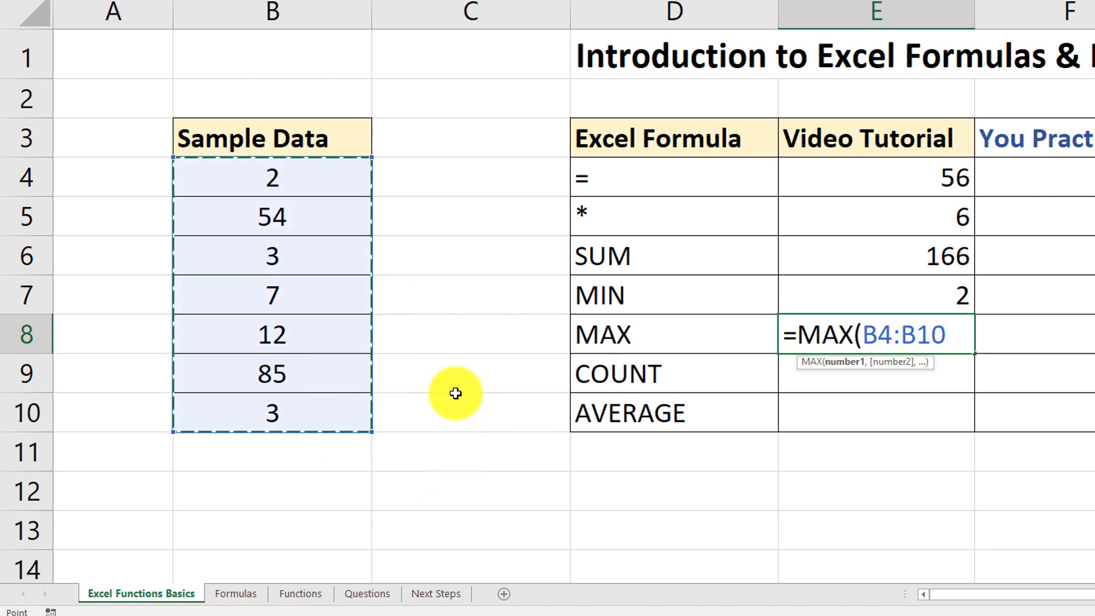
{"action": "type", "text": ")"}
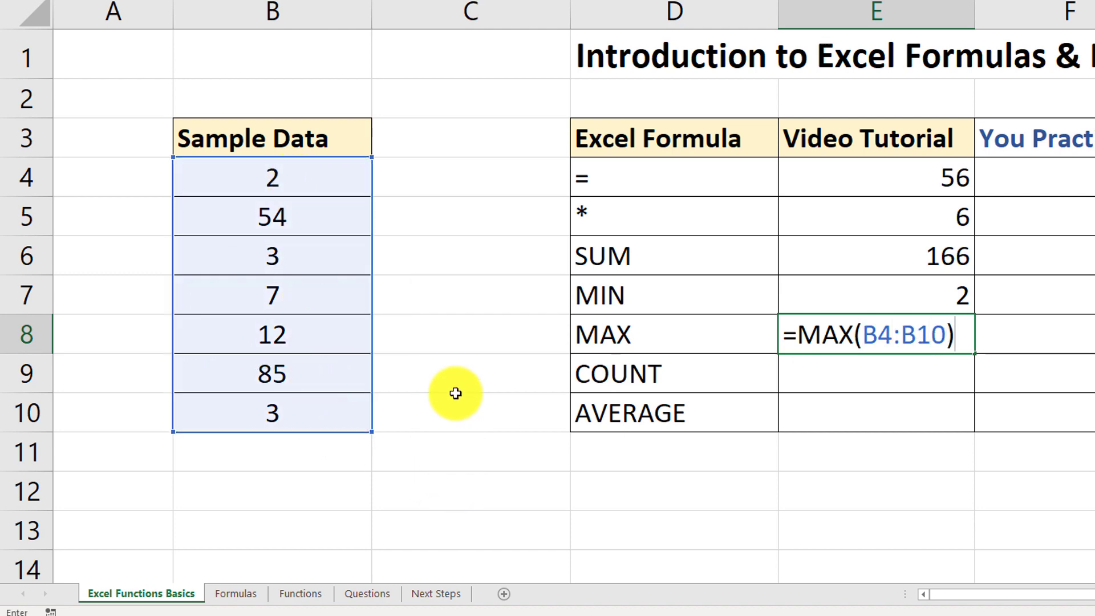
{"action": "key", "text": "Return"}
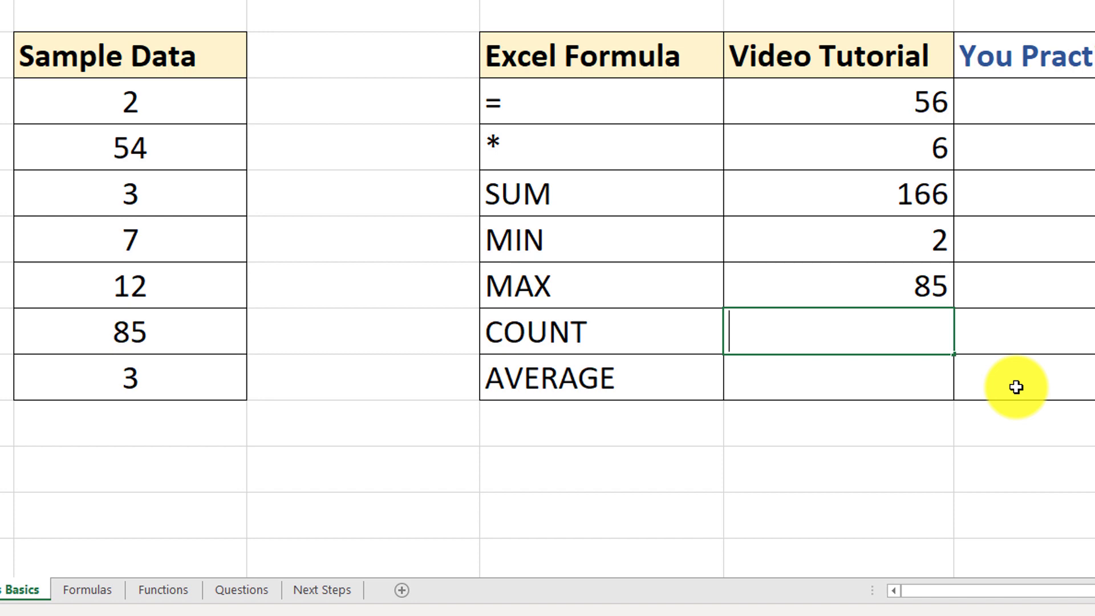
Enter =COUNT(B4:B10) in E9, which returns 7.
{"action": "type", "text": "=C"}
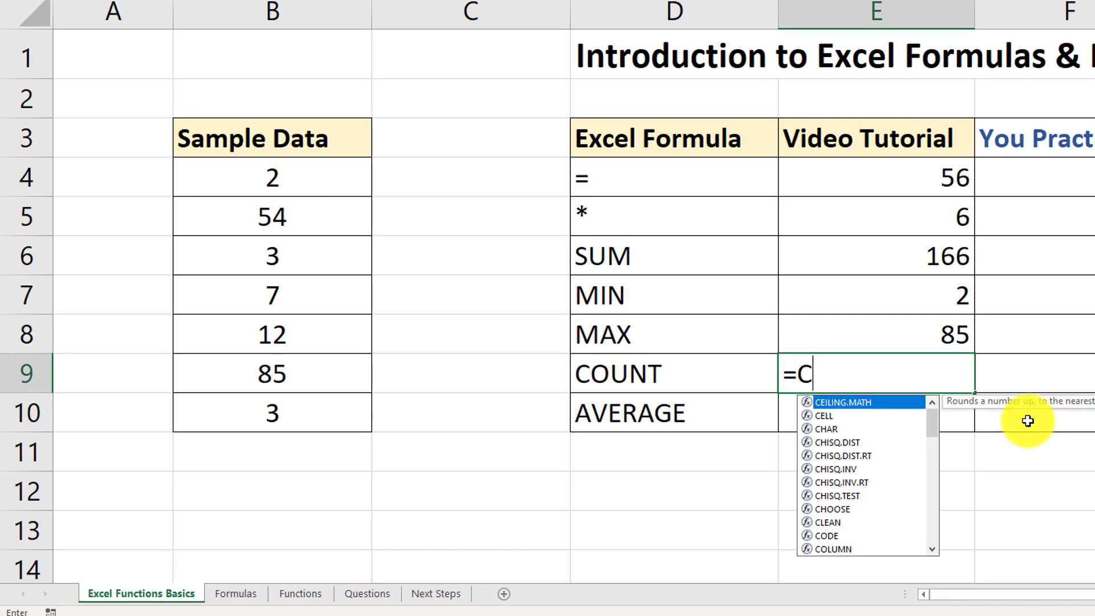
{"action": "type", "text": "OUNT"}
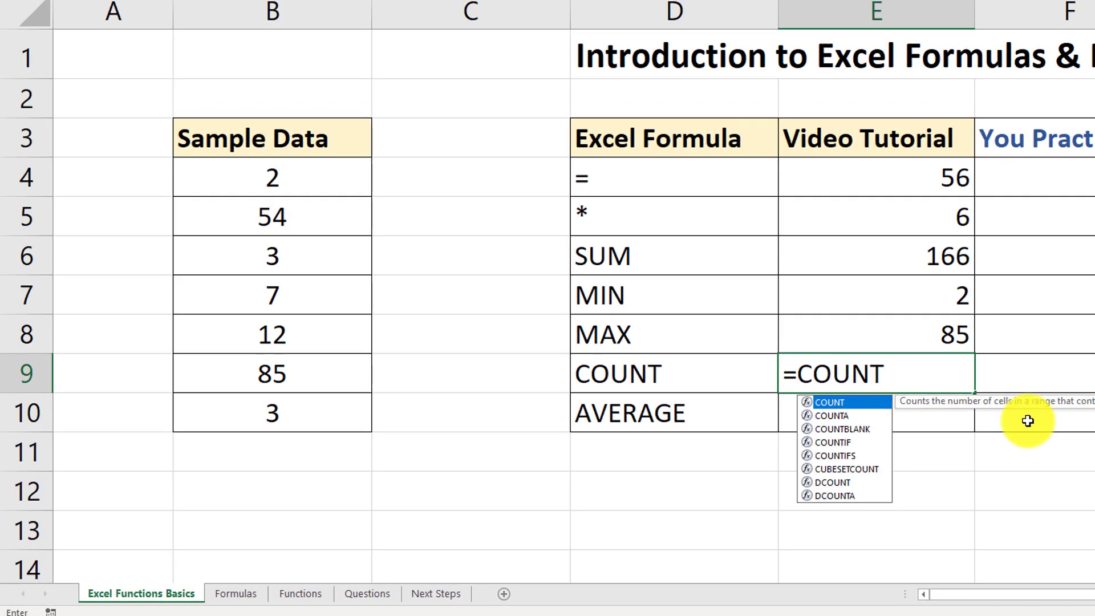
{"action": "type", "text": "("}
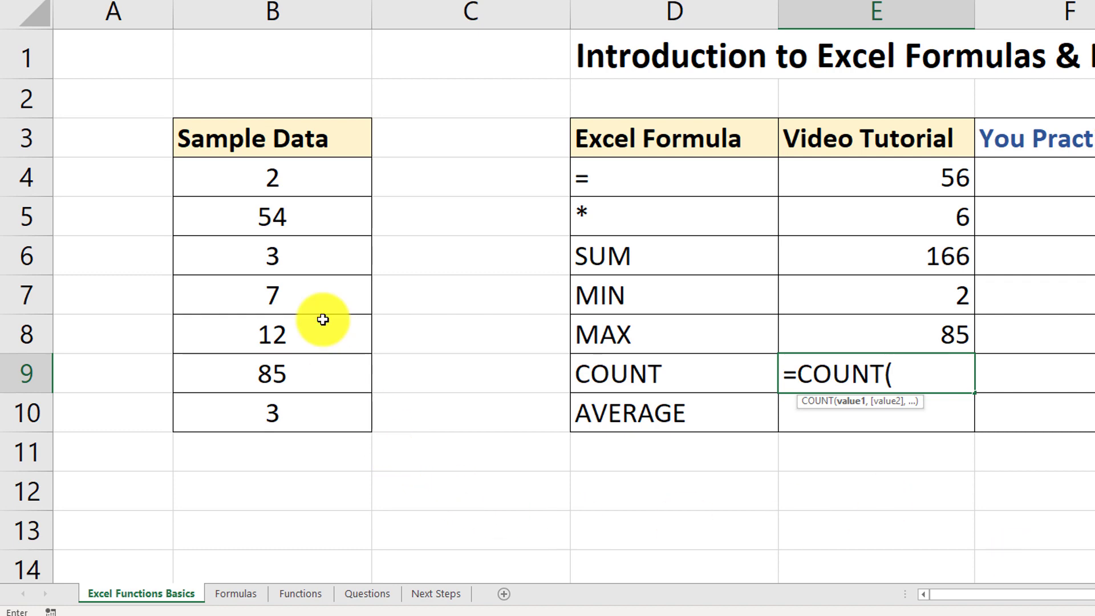
{"action": "left_click_drag", "start_coordinate": [296, 183], "coordinate": [276, 410]}
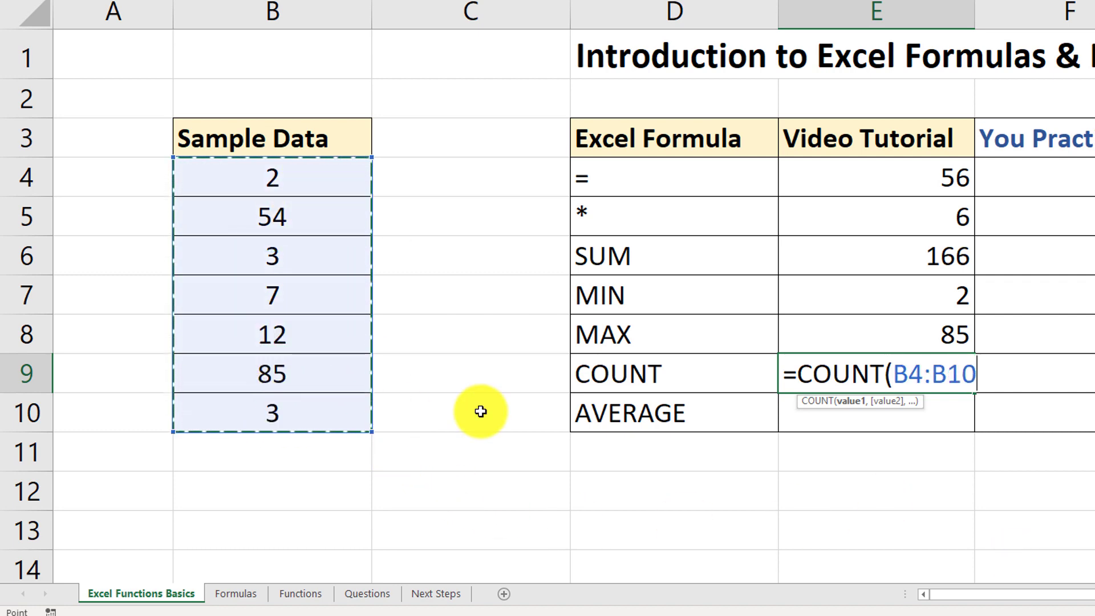
{"action": "type", "text": ")"}
{"action": "key", "text": "Return"}
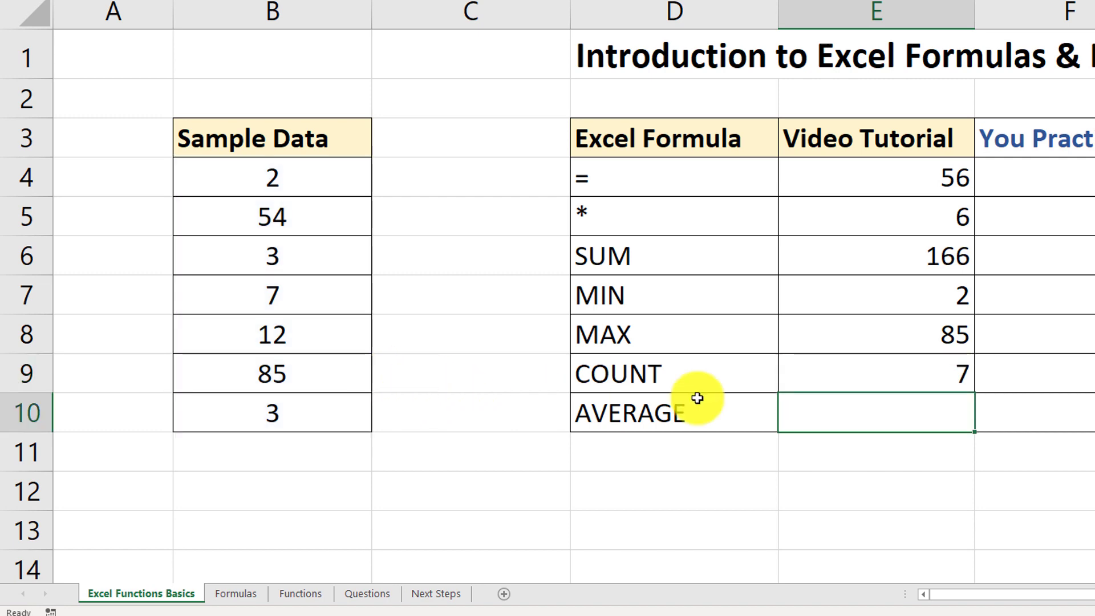
Replace E9's formula with =COUNT(B6:B10) so the count becomes 5.
{"action": "left_click", "coordinate": [885, 367]}
{"action": "key", "text": "F2"}
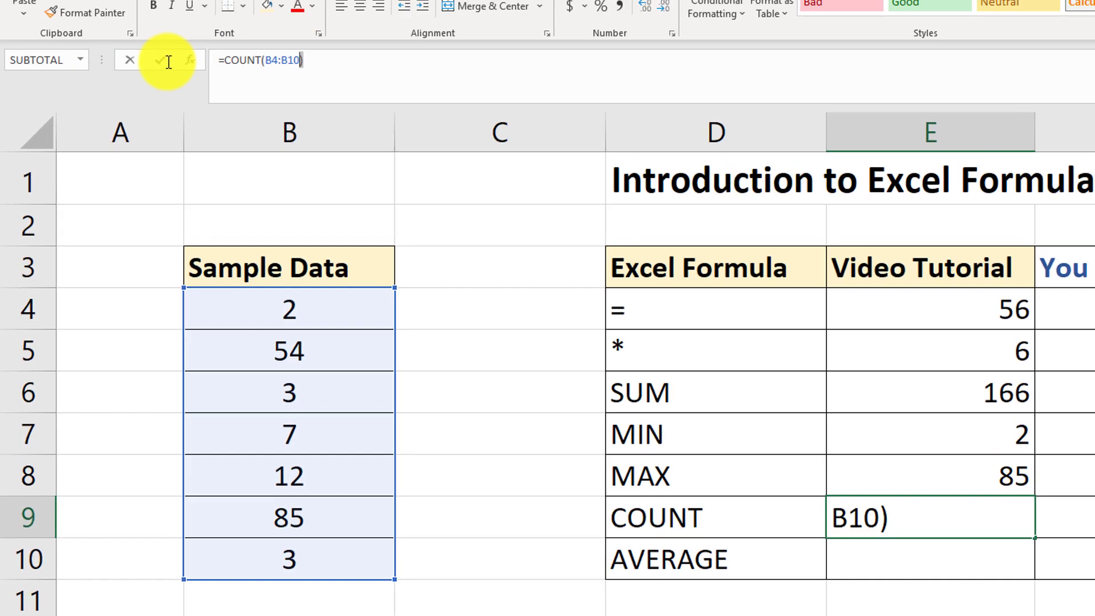
{"action": "key", "text": "shift+Home"}
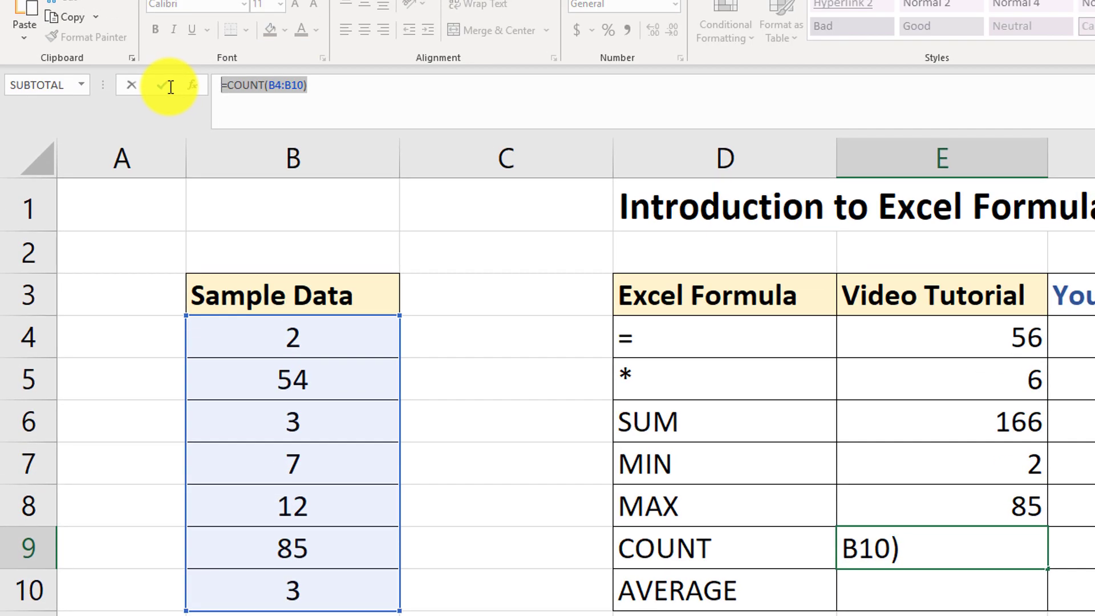
{"action": "key", "text": "BackSpace"}
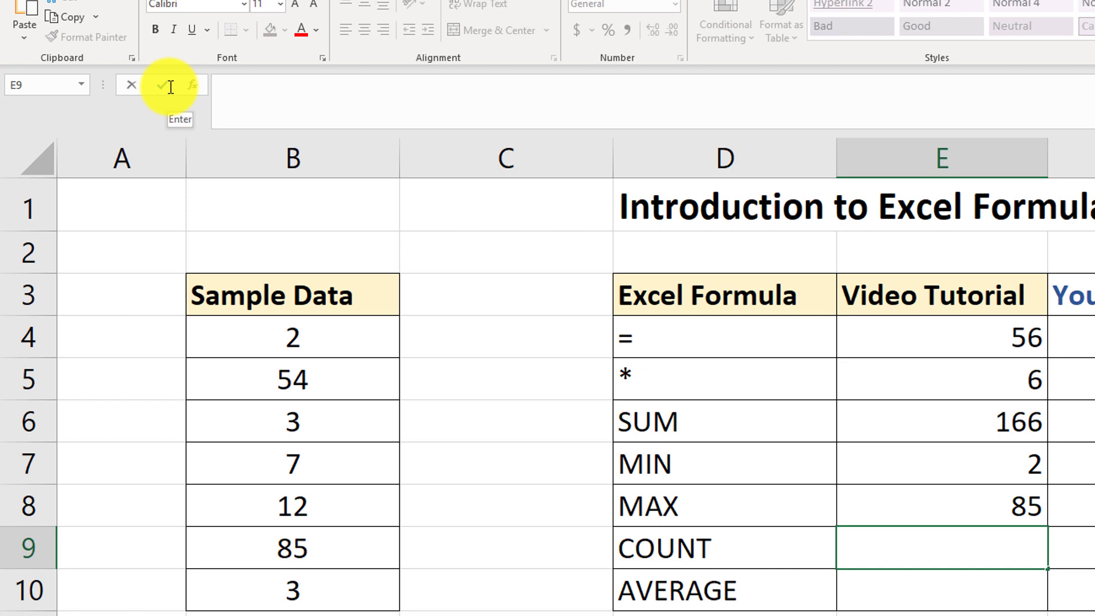
{"action": "type", "text": "="}
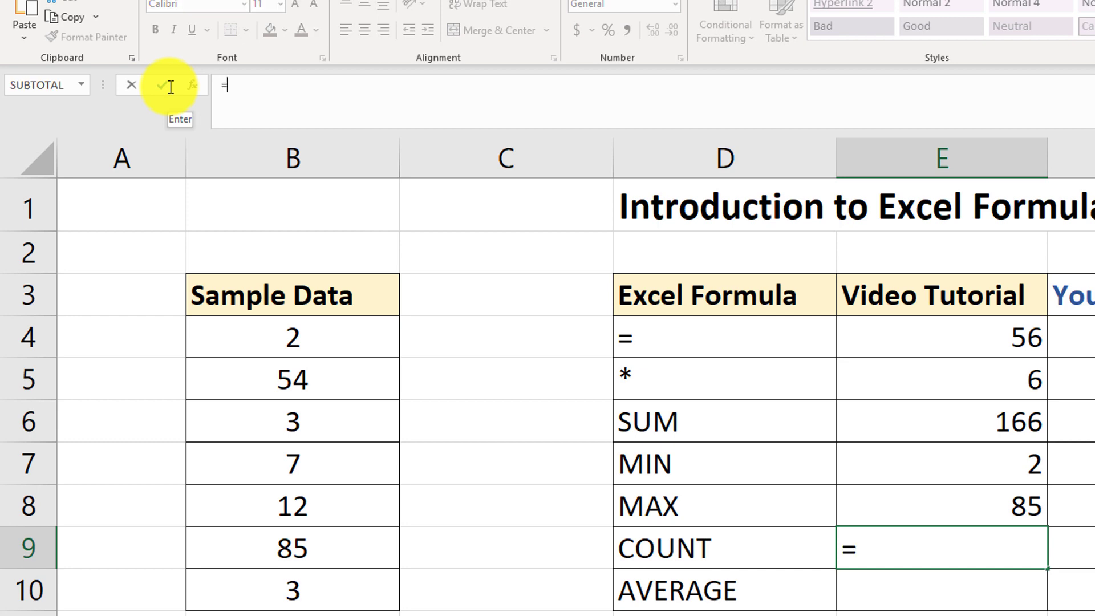
{"action": "type", "text": "COUNT"}
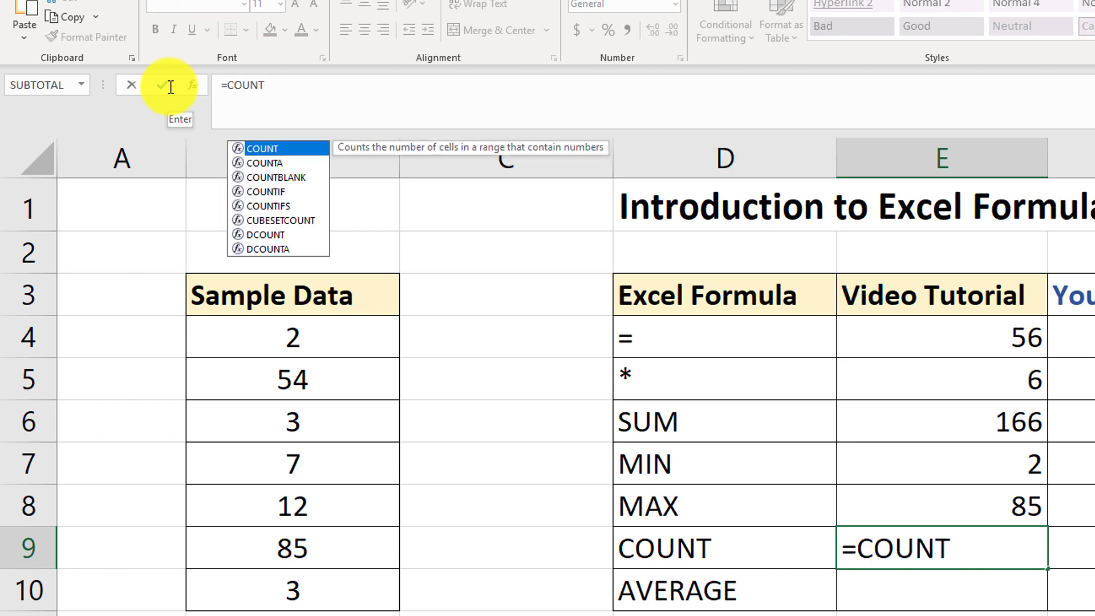
{"action": "type", "text": "("}
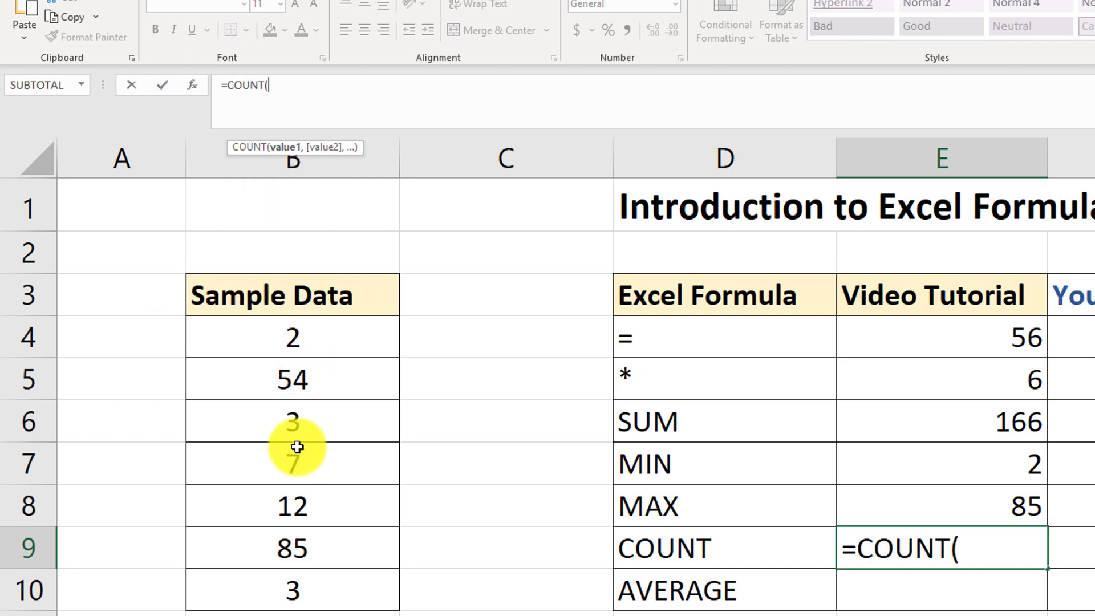
{"action": "left_click_drag", "start_coordinate": [293, 425], "coordinate": [311, 600]}
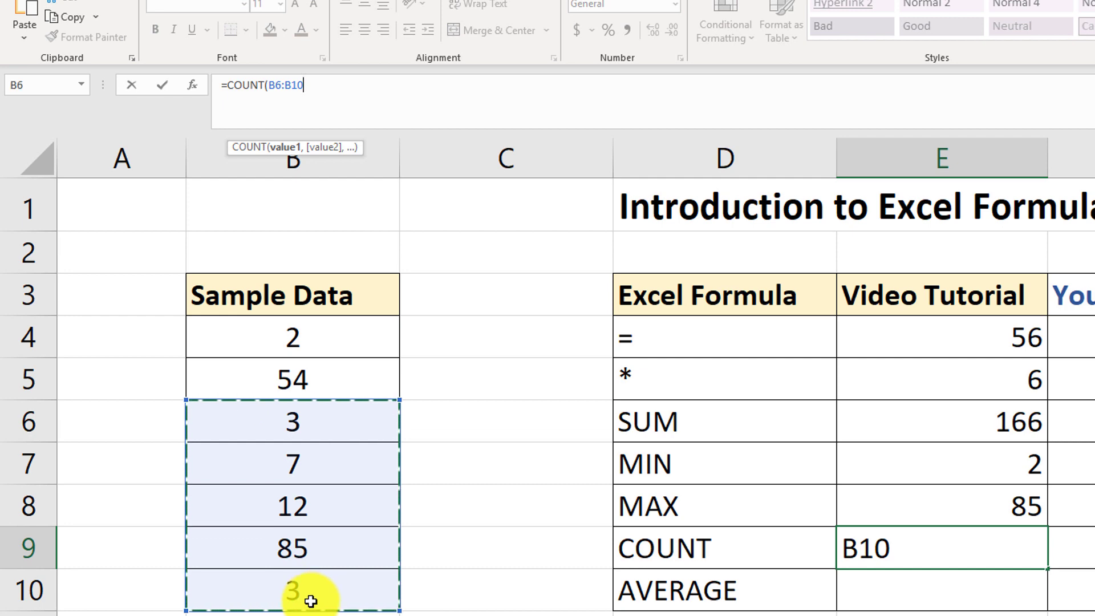
{"action": "type", "text": ")"}
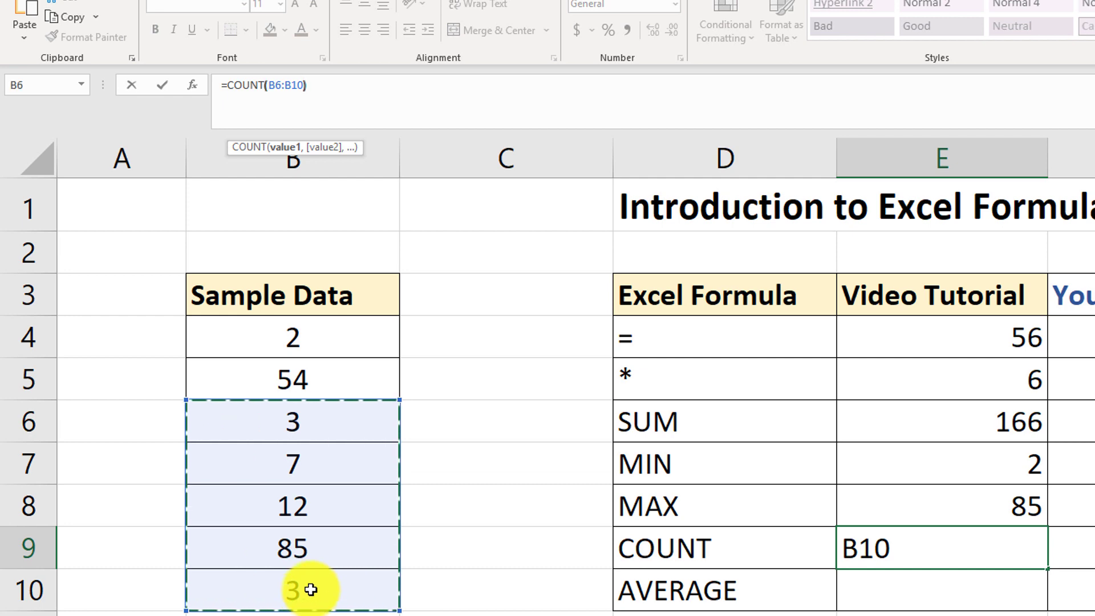
{"action": "key", "text": "Return"}
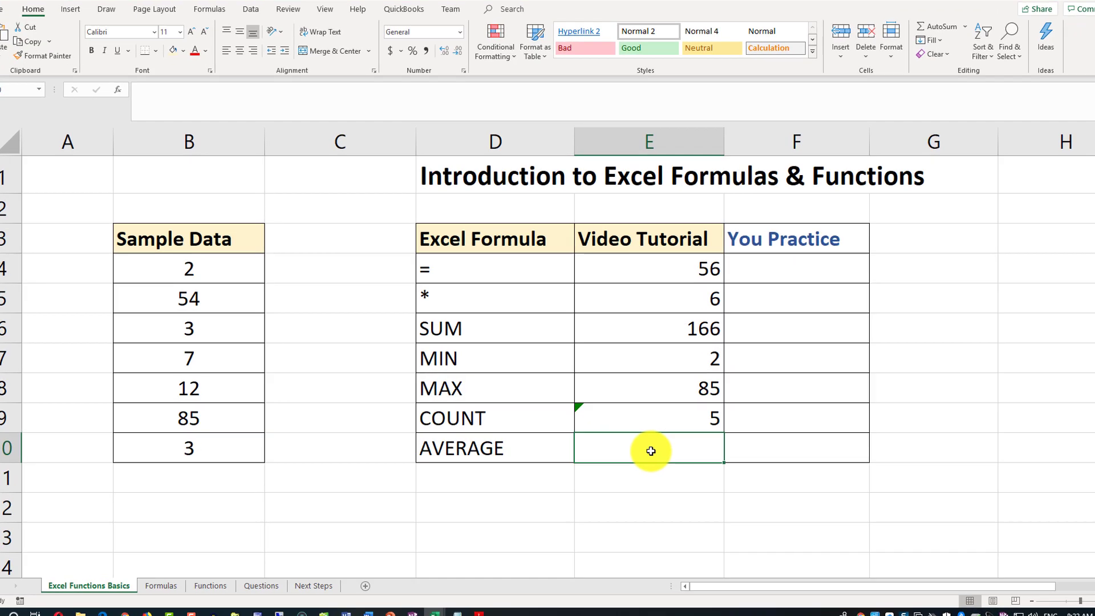
Enter =AVERAGE(B4:B10) in E10, giving 23.71428571.
{"action": "type", "text": "="}
{"action": "type", "text": "AVERAGE"}
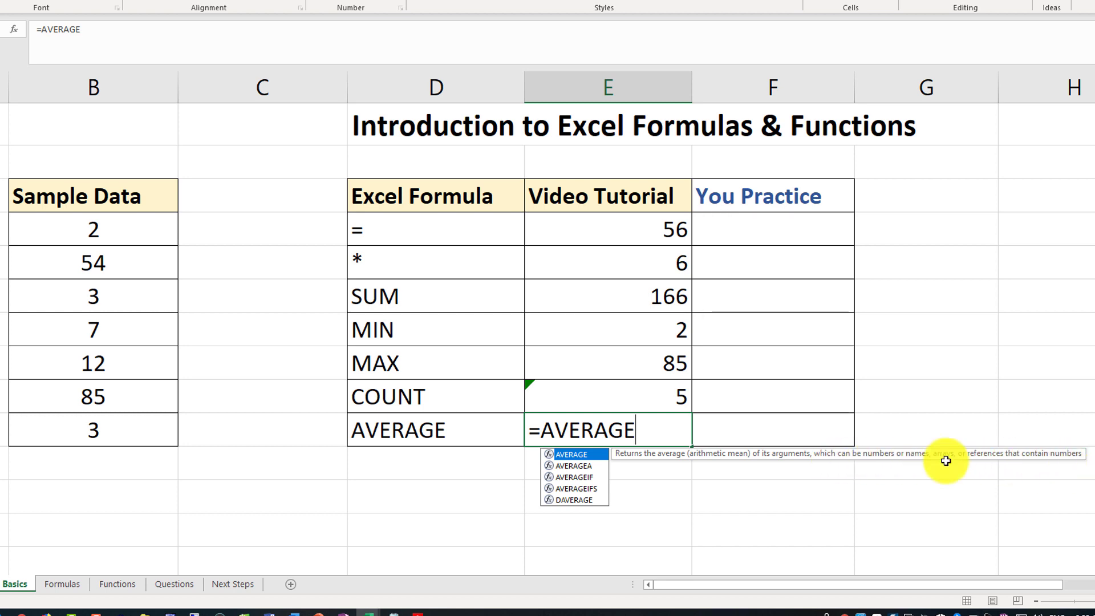
{"action": "type", "text": "("}
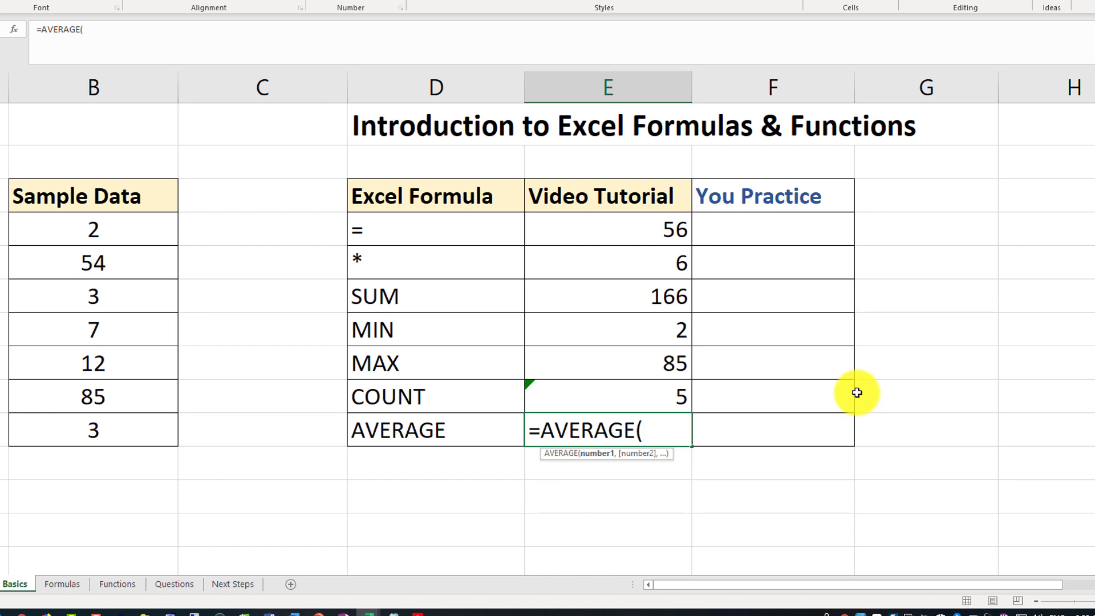
{"action": "left_click_drag", "start_coordinate": [115, 229], "coordinate": [125, 438]}
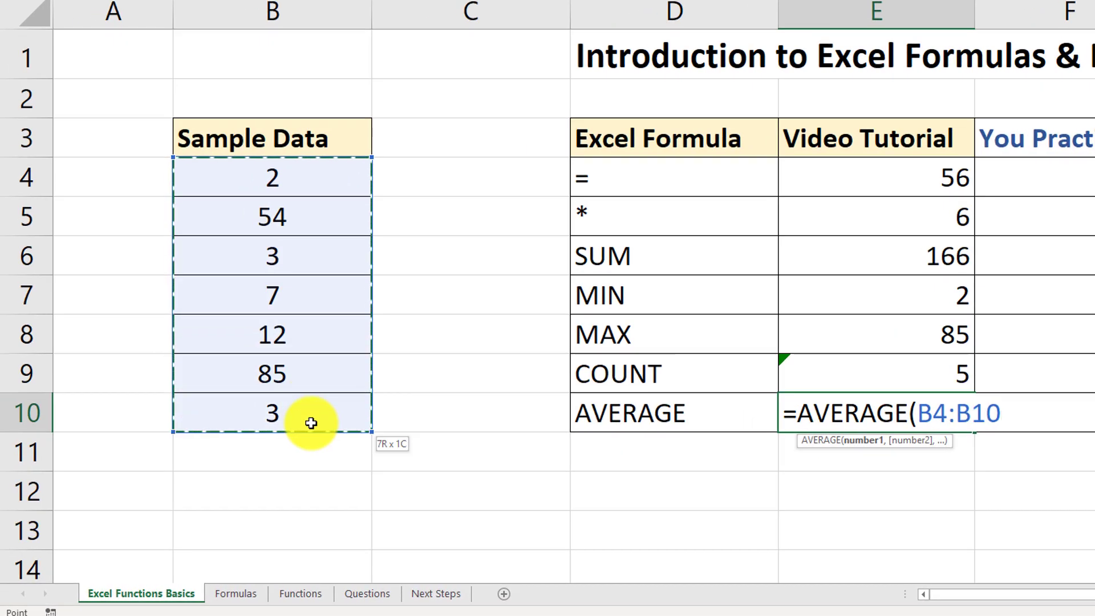
{"action": "left_click_drag", "start_coordinate": [311, 423], "coordinate": [311, 423]}
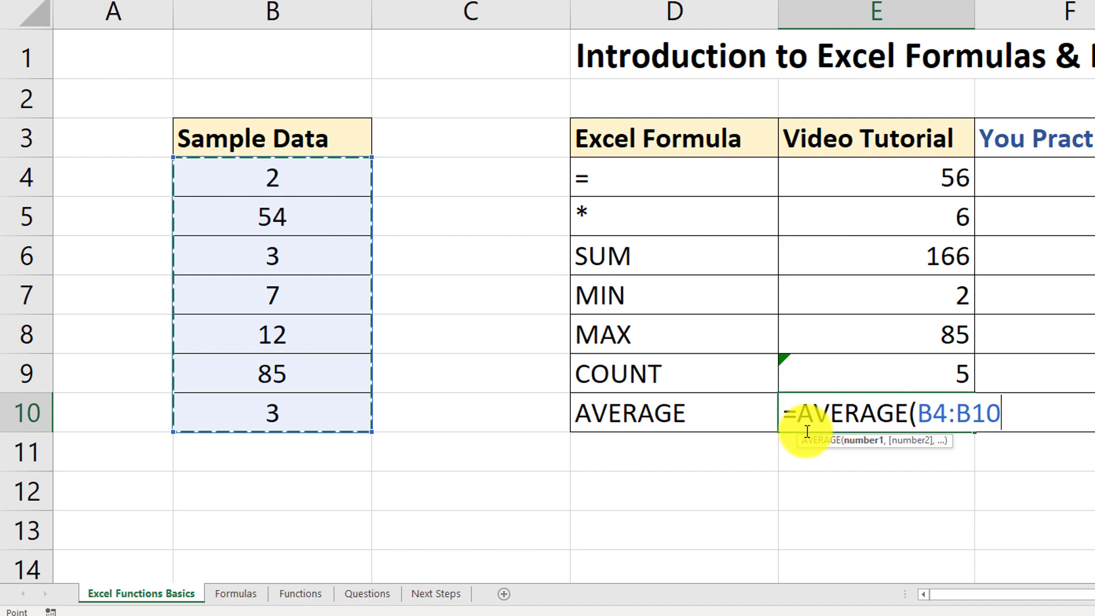
{"action": "type", "text": ")"}
{"action": "key", "text": "Return"}
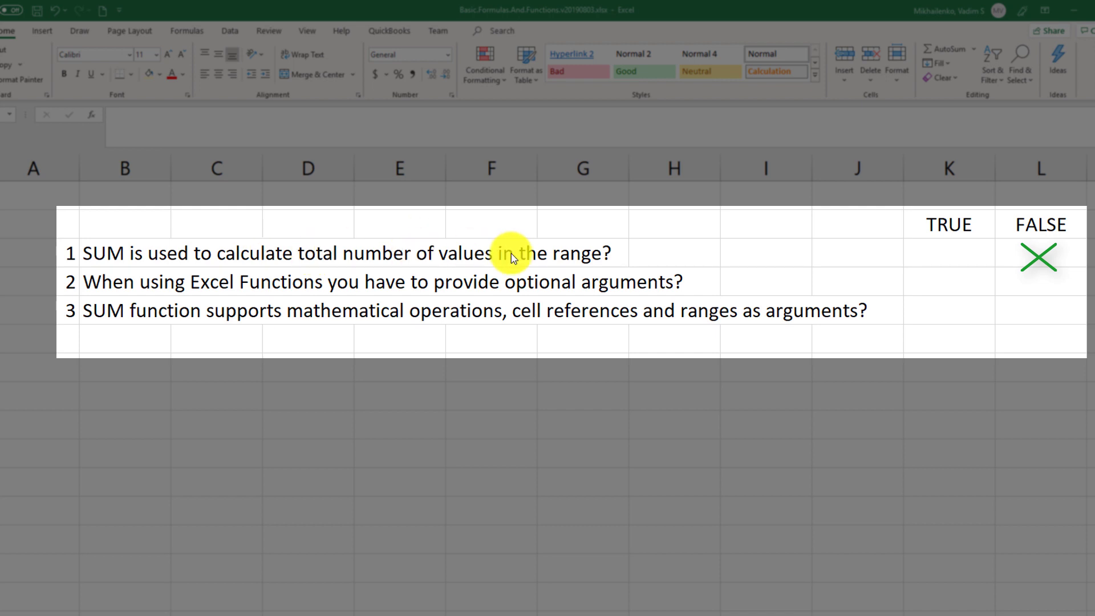
Fill question 1's FALSE cell L3 with light green.
{"action": "left_click", "coordinate": [1038, 256]}
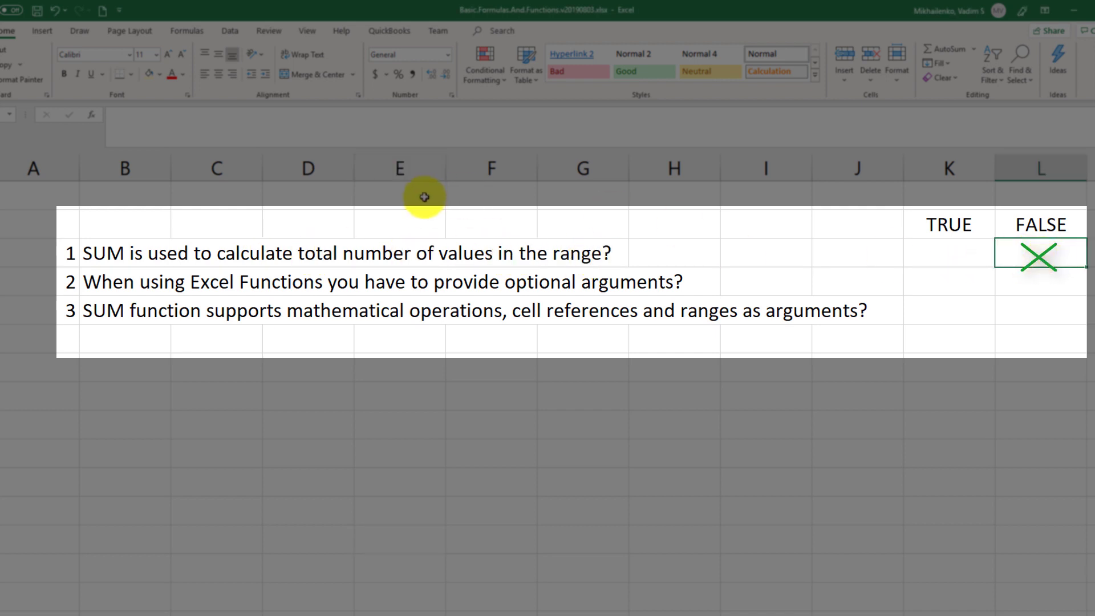
{"action": "left_click", "coordinate": [160, 75]}
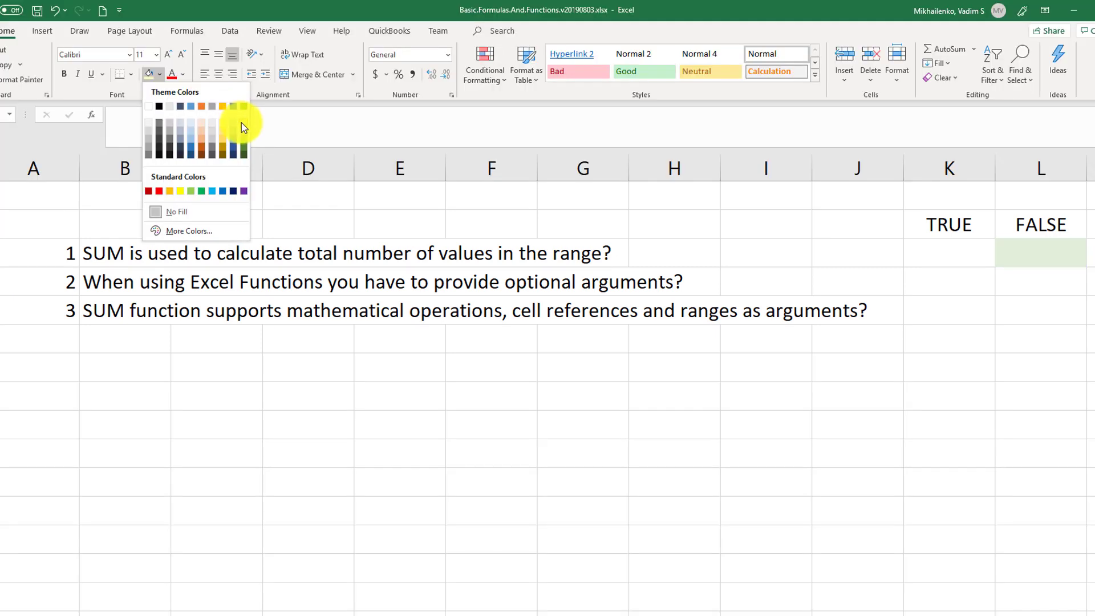
{"action": "left_click", "coordinate": [242, 122]}
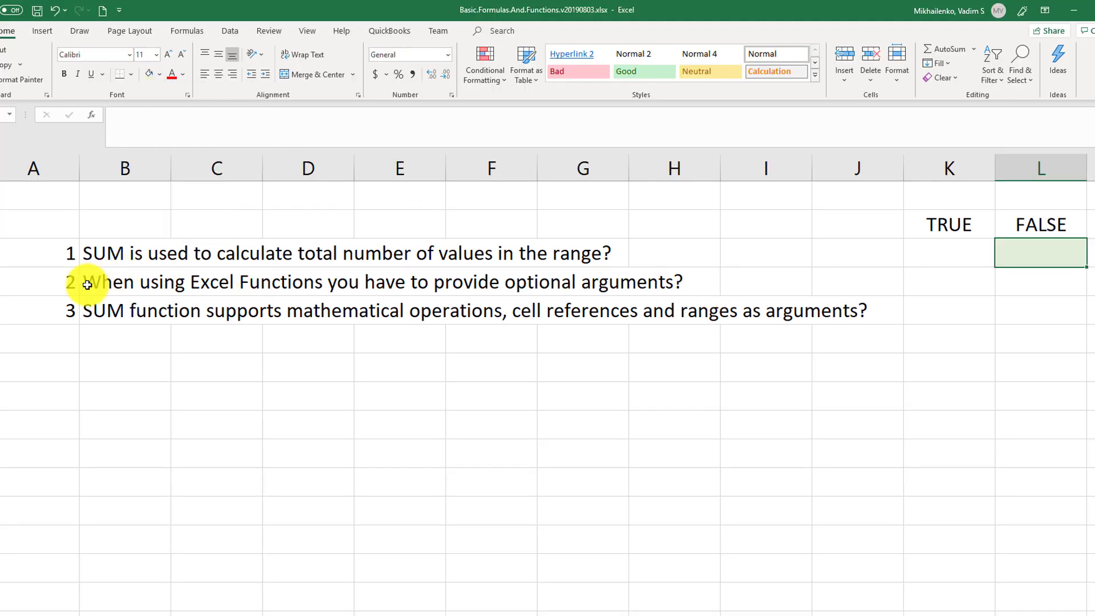